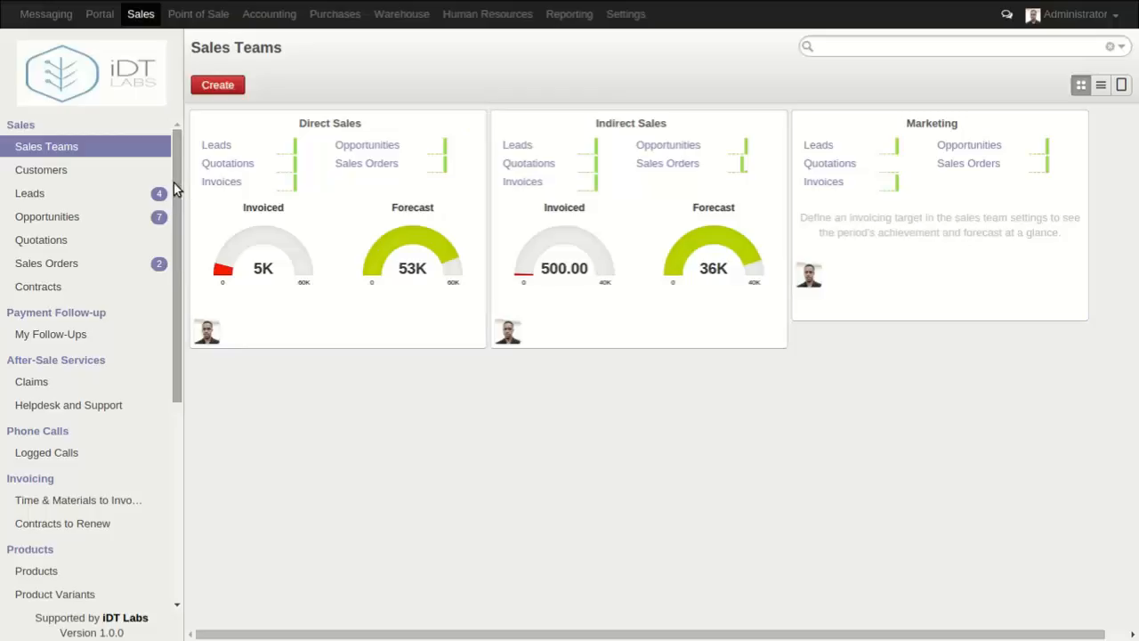
# Step: Open the existing quotation SO003 from the Quotations list to view its details, and return to the list
pyautogui.click(51, 243)
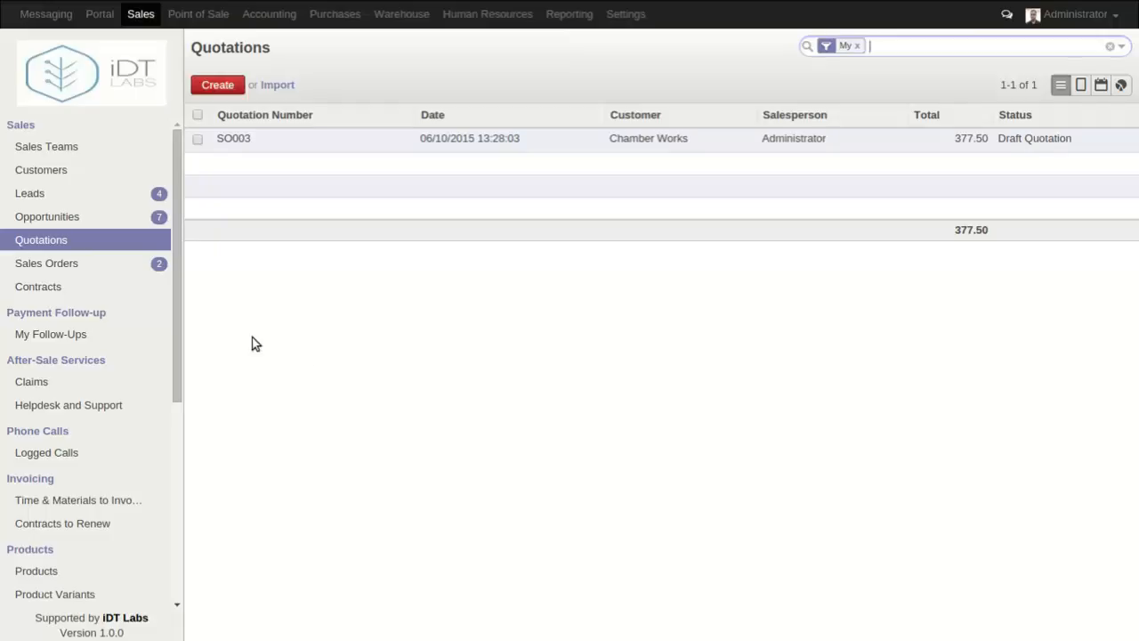
pyautogui.click(71, 241)
pyautogui.click(395, 140)
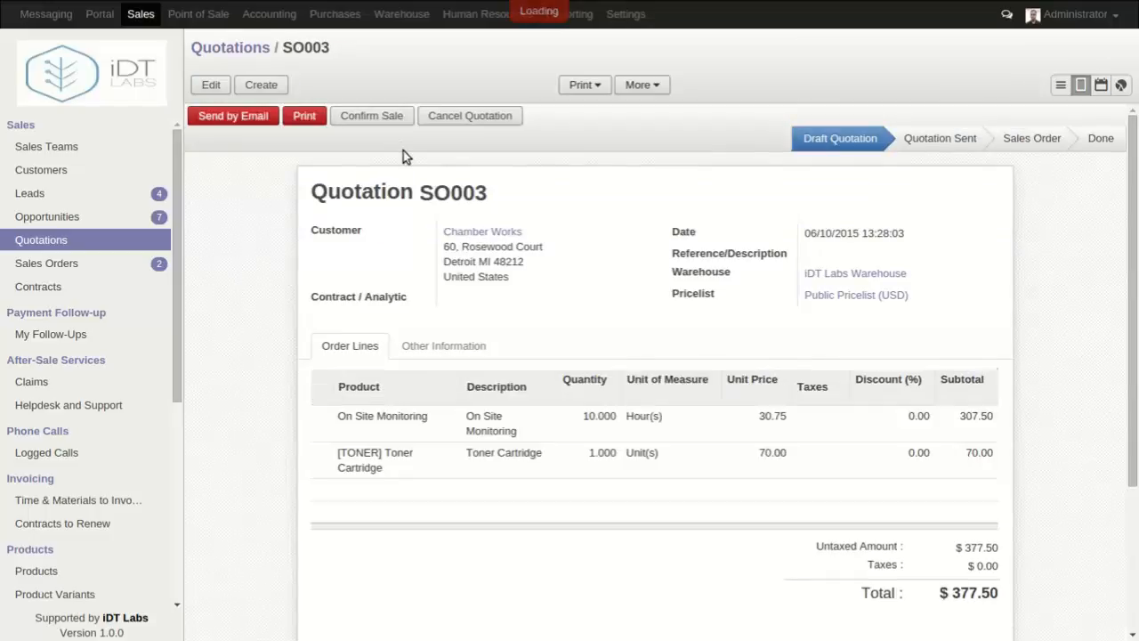
pyautogui.click(213, 47)
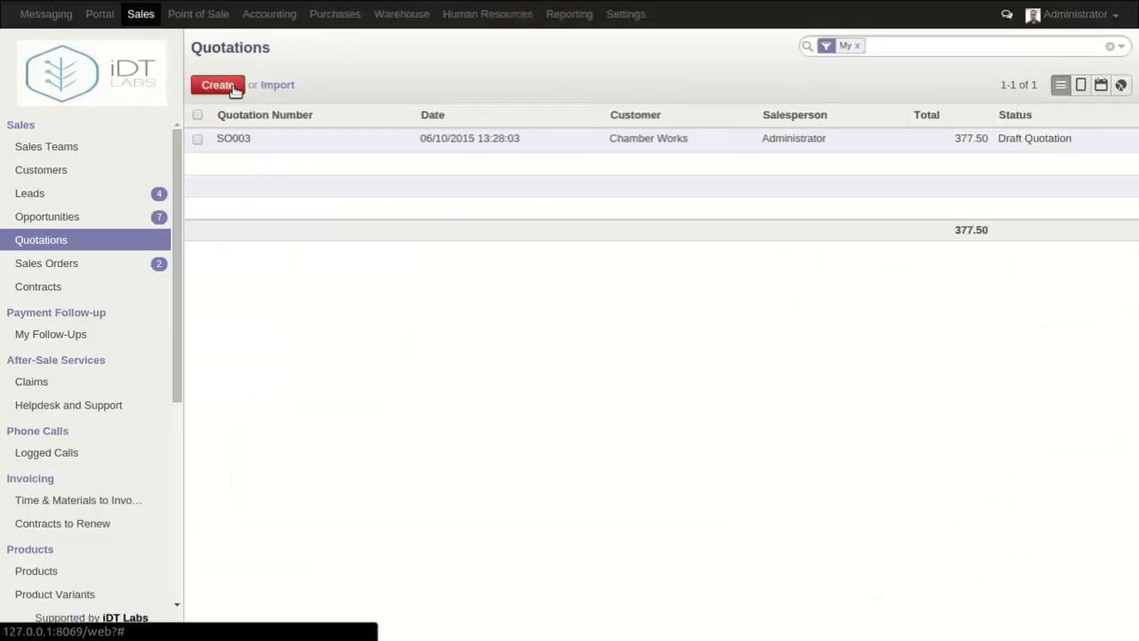
# Step: Create a new quotation with Ap VisionPro as the customer
pyautogui.click(219, 87)
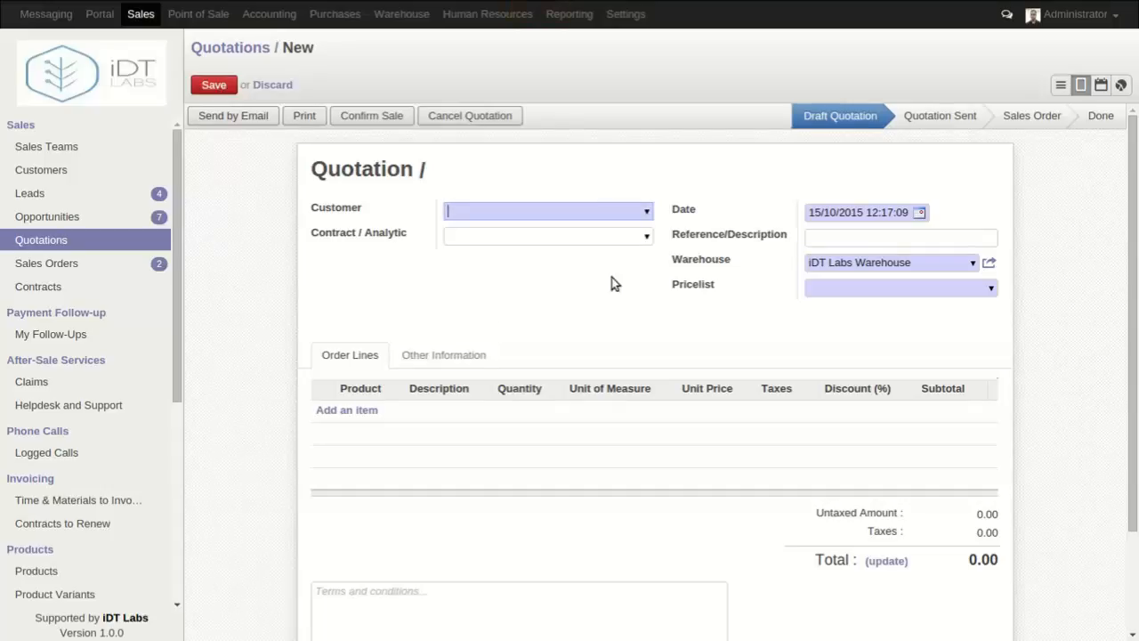
pyautogui.click(648, 212)
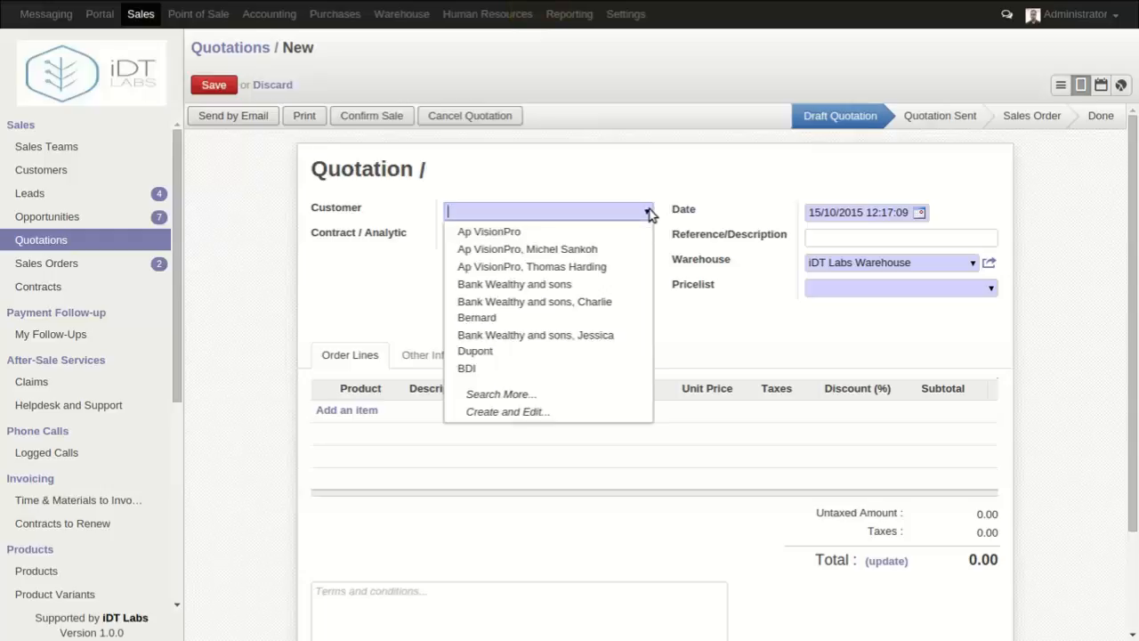
pyautogui.click(599, 232)
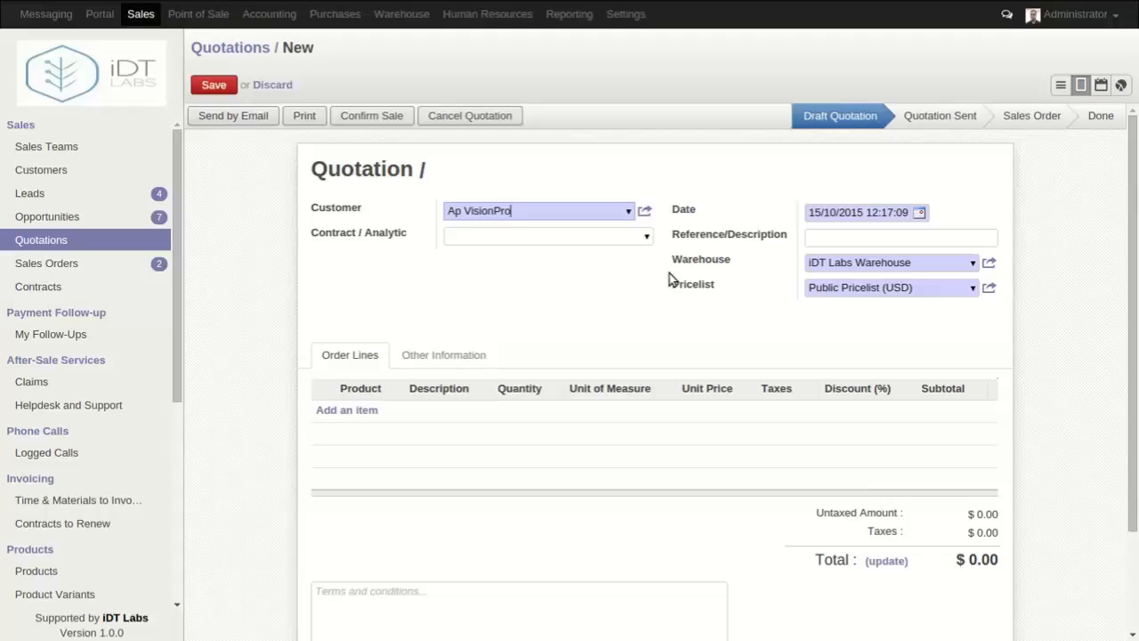
# Step: View the available Contract / Analytic options for the quotation without choosing one
pyautogui.click(645, 239)
pyautogui.click(644, 239)
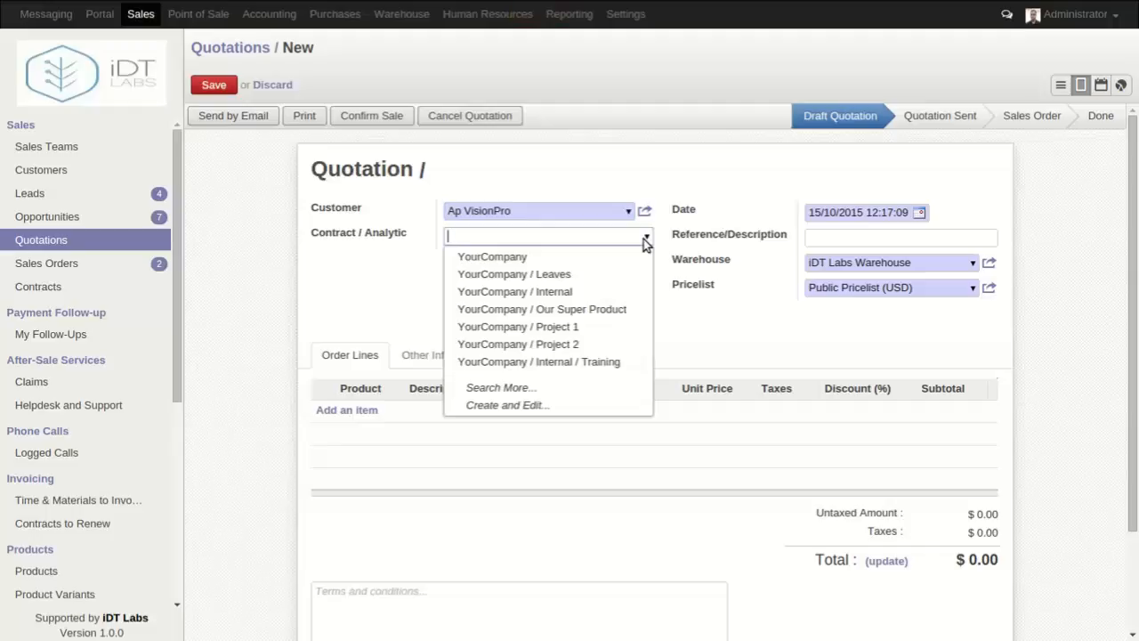
pyautogui.click(645, 238)
pyautogui.click(645, 239)
pyautogui.click(705, 327)
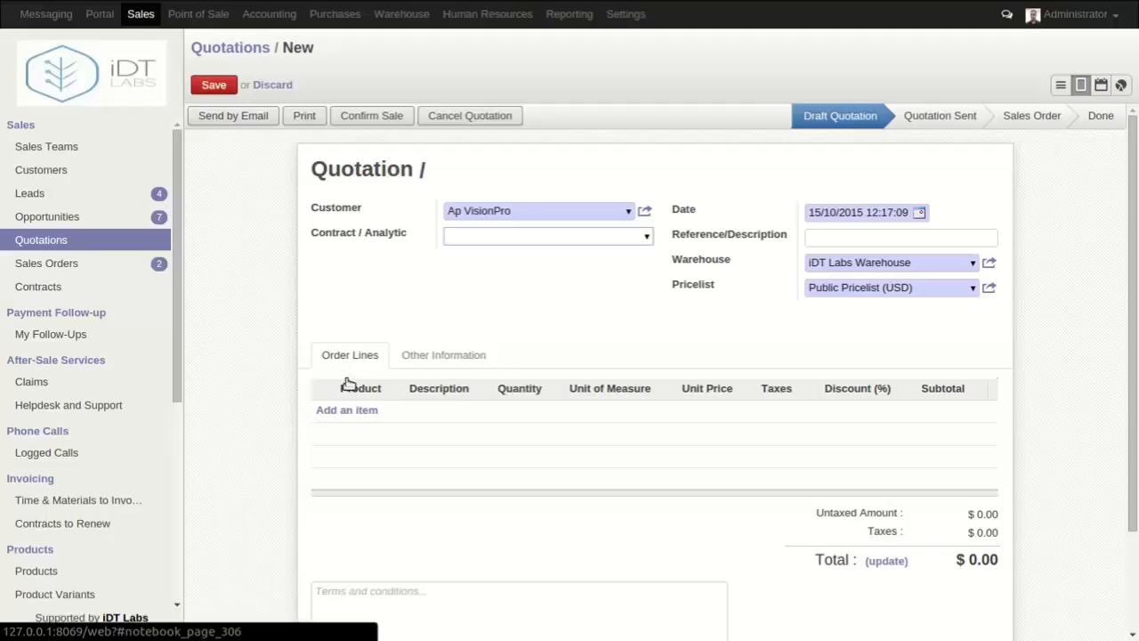
# Step: Add an order line for the product Ink Cartridge (INK), chosen from the full product search
pyautogui.click(343, 413)
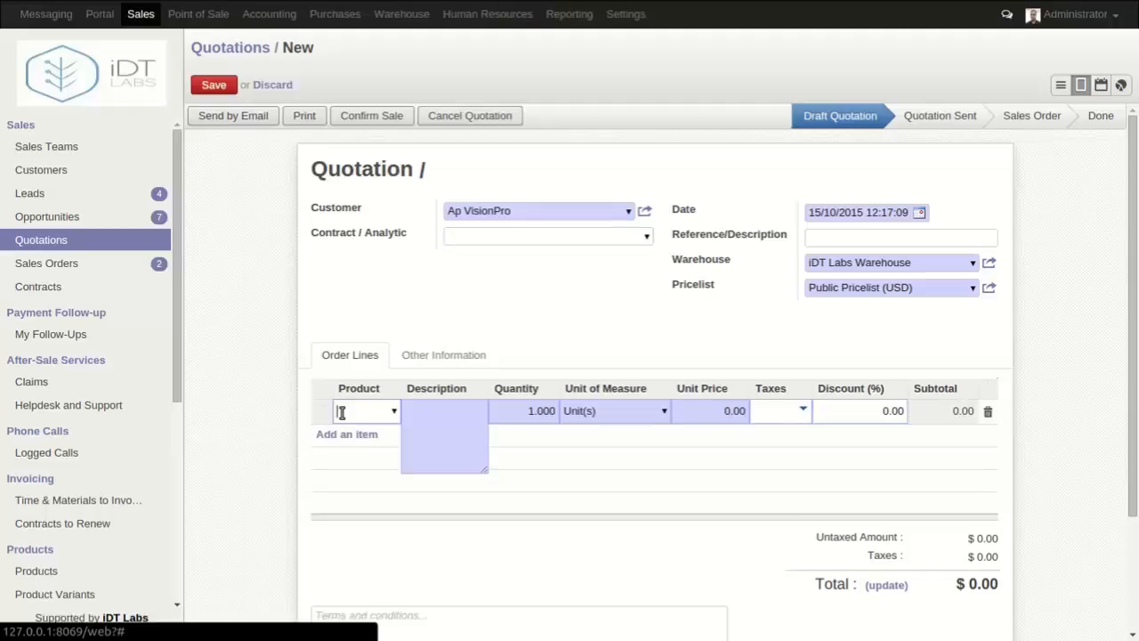
pyautogui.click(391, 412)
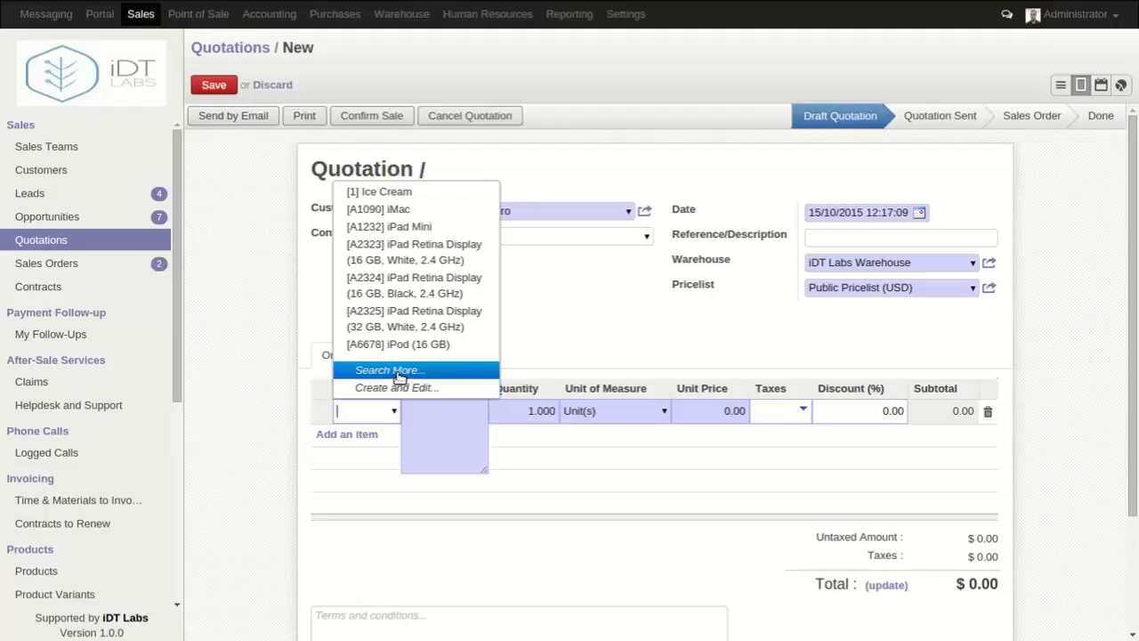
pyautogui.click(398, 372)
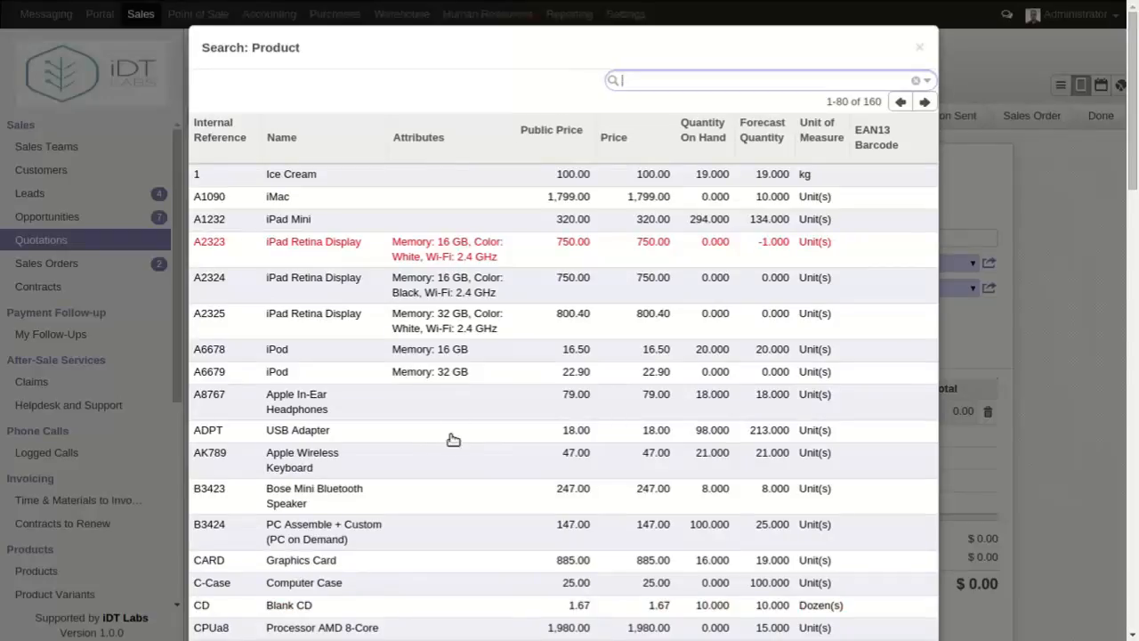
pyautogui.scroll(-5, 464, 482)
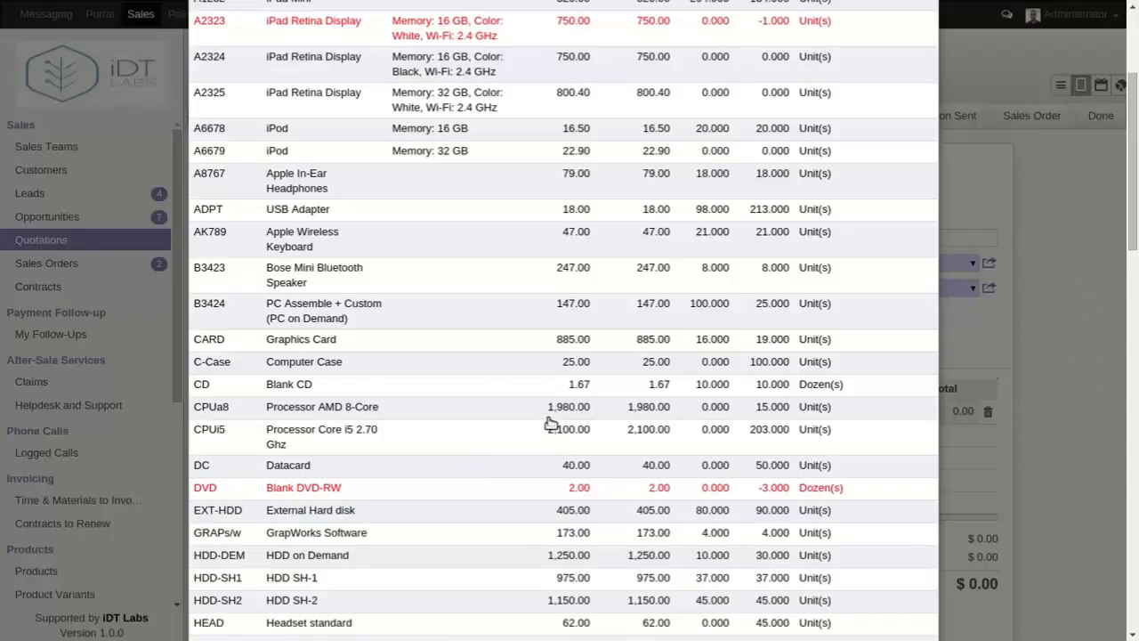
pyautogui.scroll(-3, 550, 425)
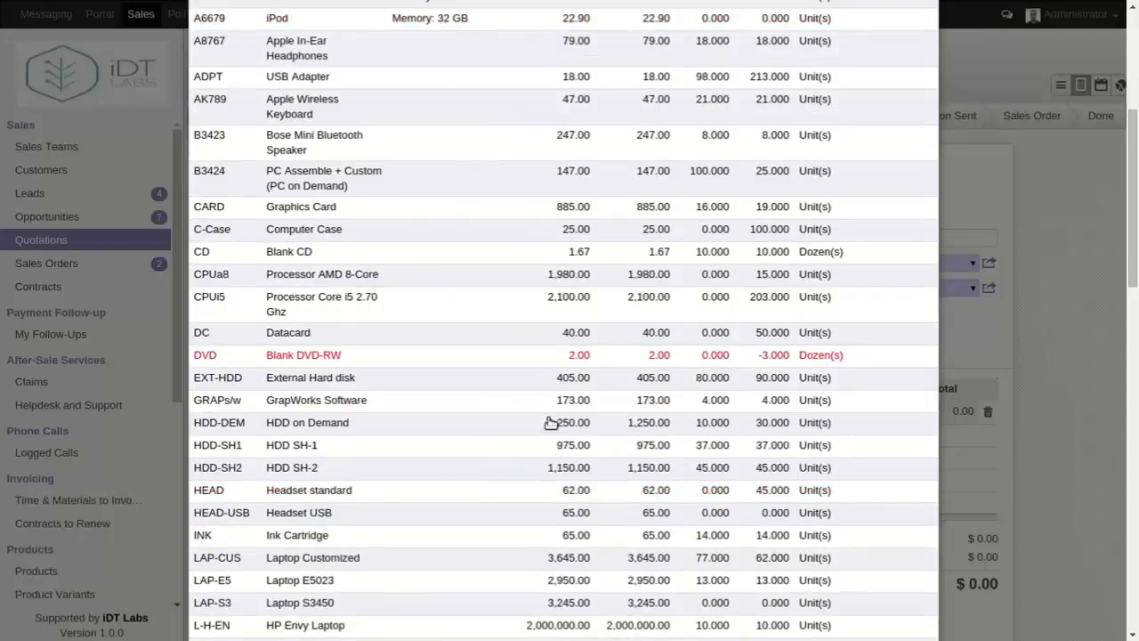
pyautogui.click(575, 540)
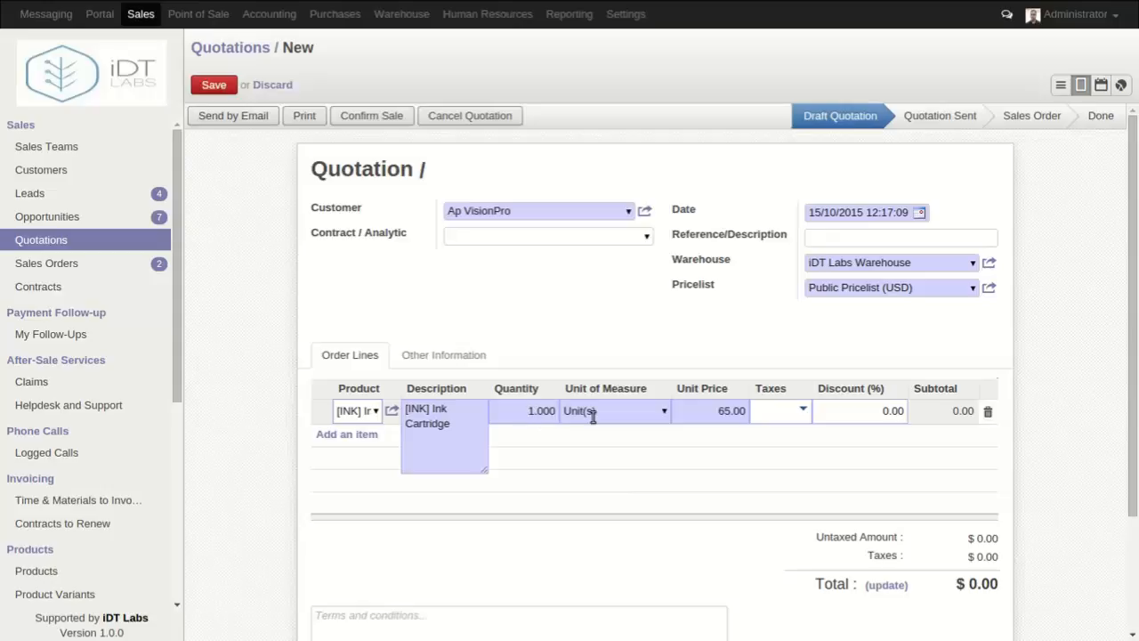
# Step: Set the quantity of the Ink Cartridge order line to 5, leaving its taxes and discount as they are
pyautogui.click(522, 417)
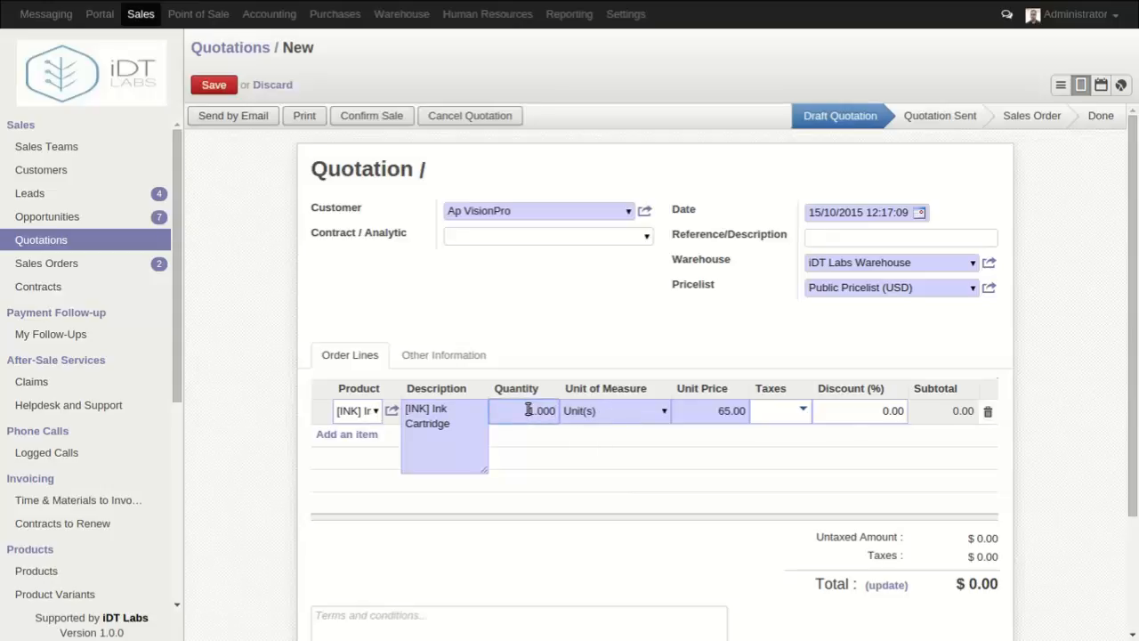
pyautogui.press('Delete')
pyautogui.write('5')
pyautogui.click(775, 413)
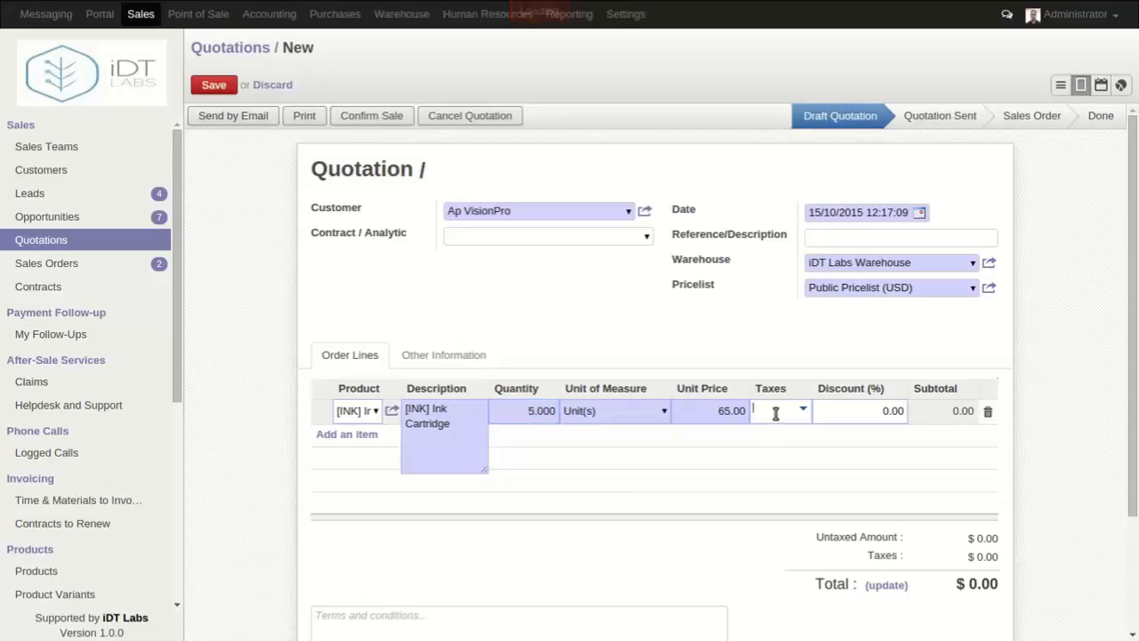
pyautogui.click(875, 410)
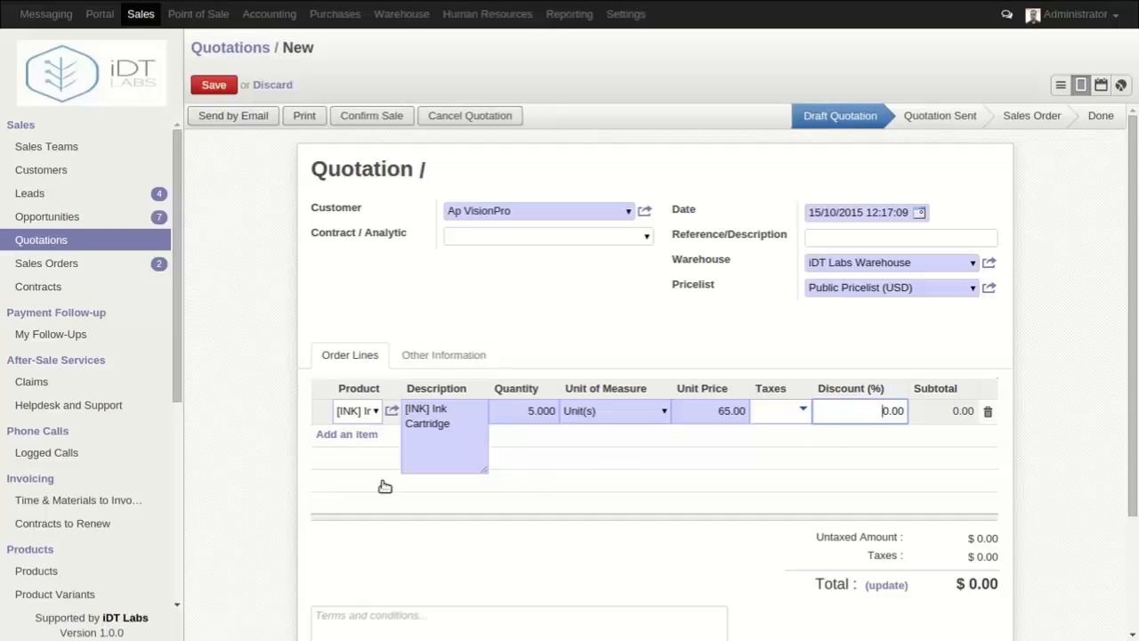
# Step: Add a second order line for External Hard disk (EXT-HDD) with a quantity of 10 and a 2% discount
pyautogui.click(369, 435)
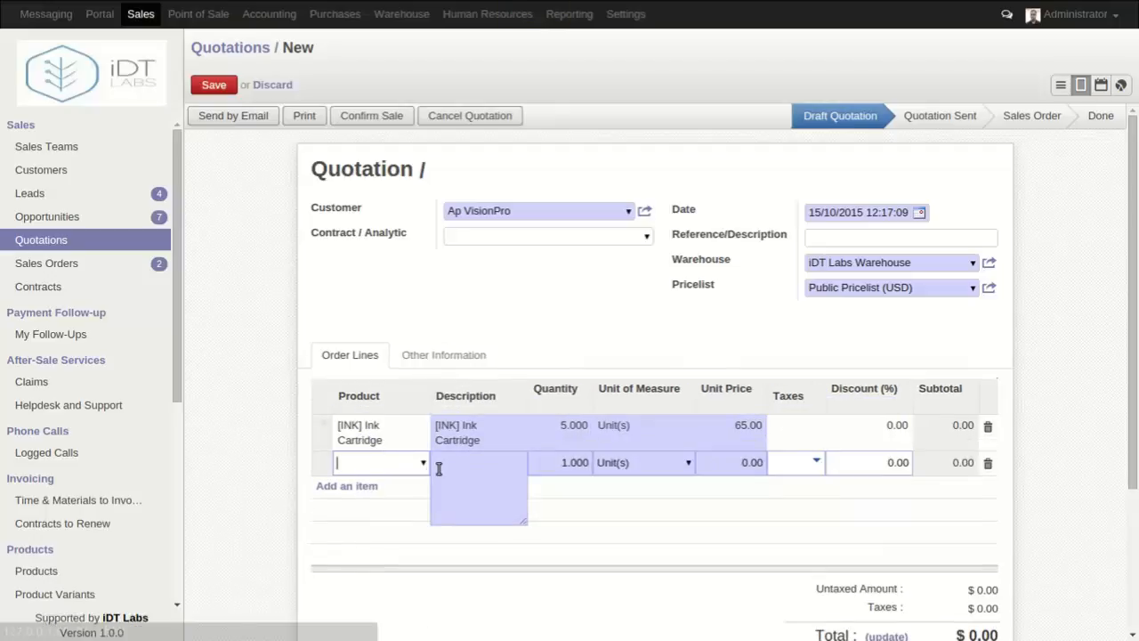
pyautogui.click(423, 464)
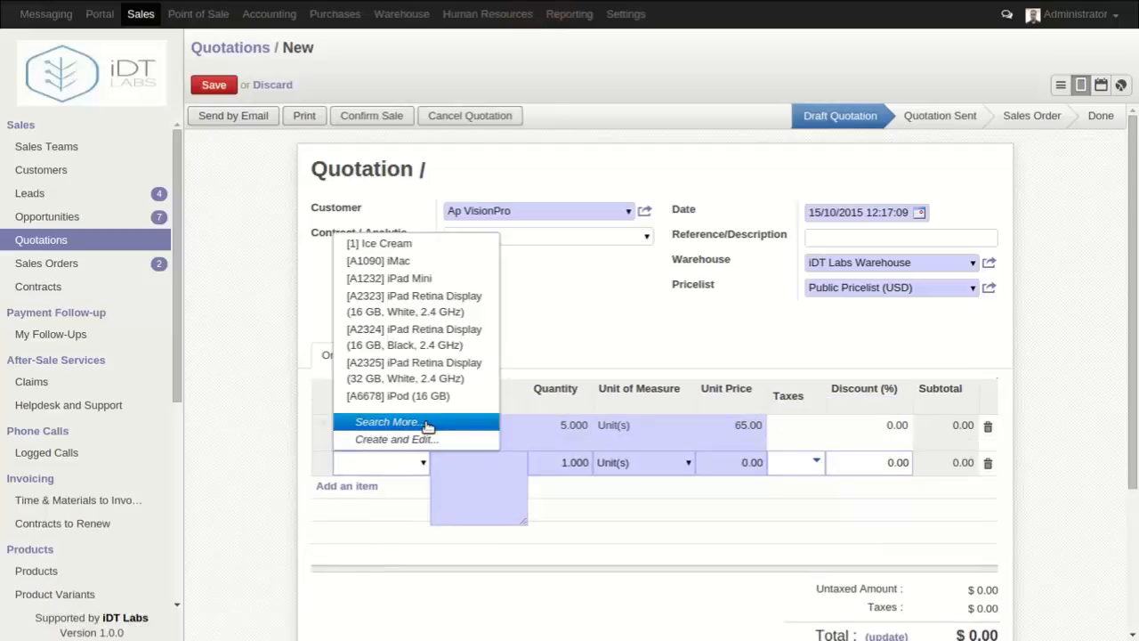
pyautogui.click(427, 423)
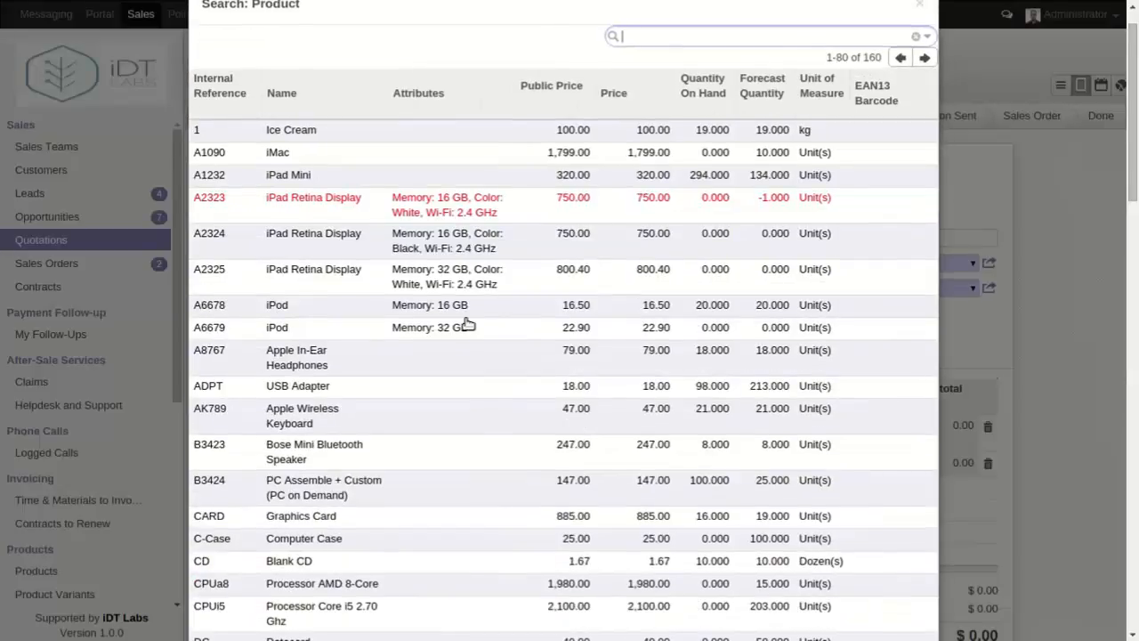
pyautogui.scroll(-5, 467, 325)
pyautogui.scroll(6, 467, 325)
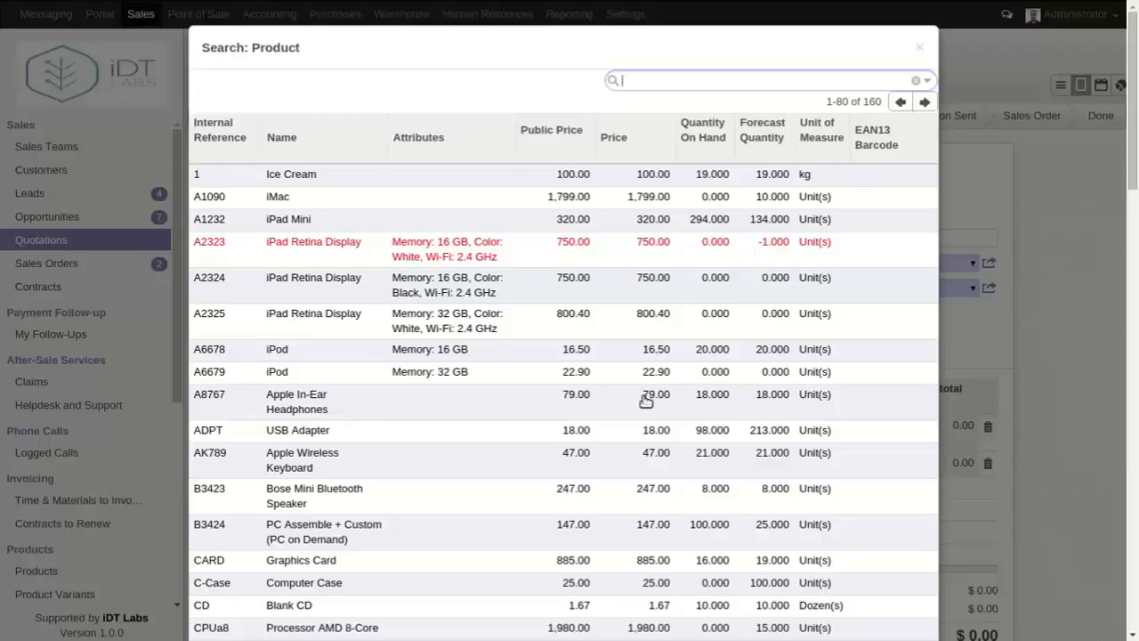
pyautogui.scroll(-2, 696, 475)
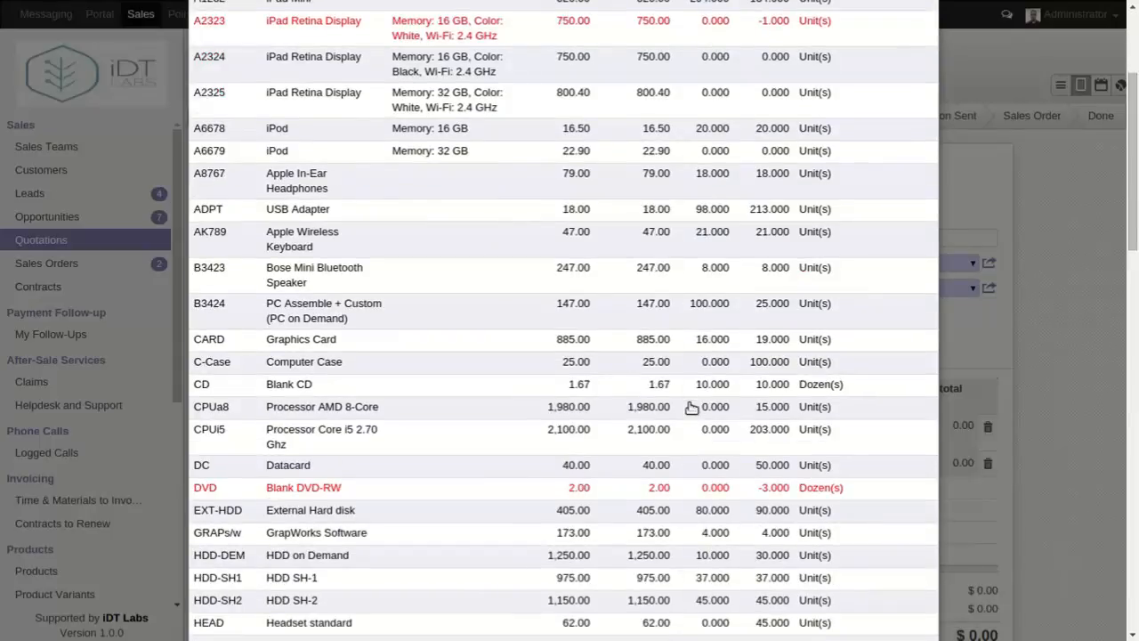
pyautogui.scroll(-1, 542, 369)
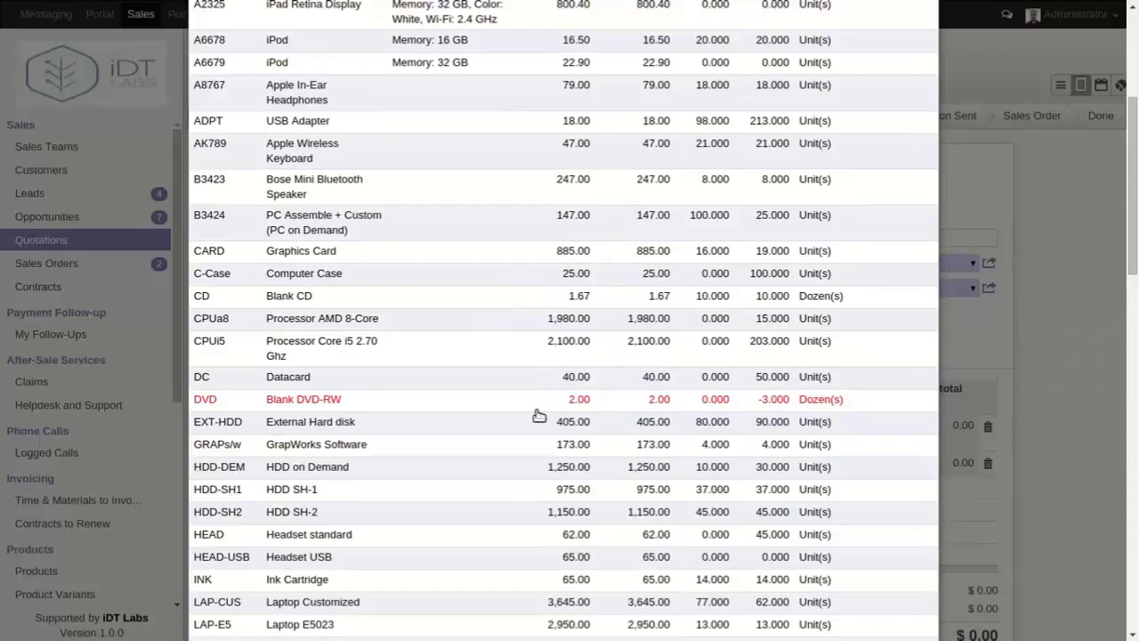
pyautogui.click(285, 424)
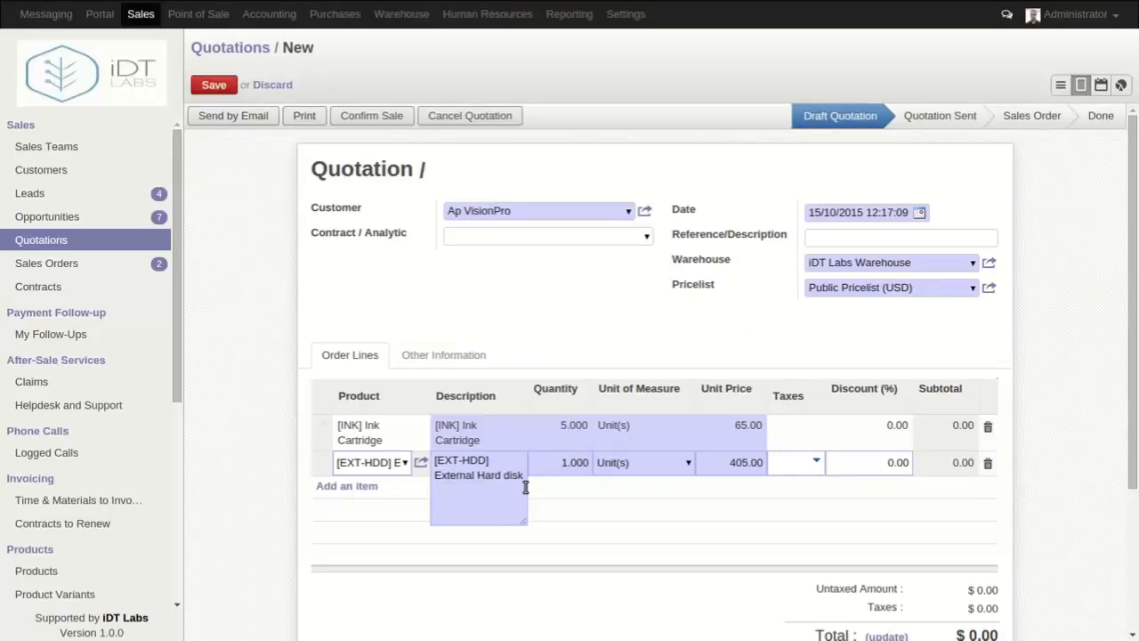
pyautogui.click(565, 464)
pyautogui.click(853, 464)
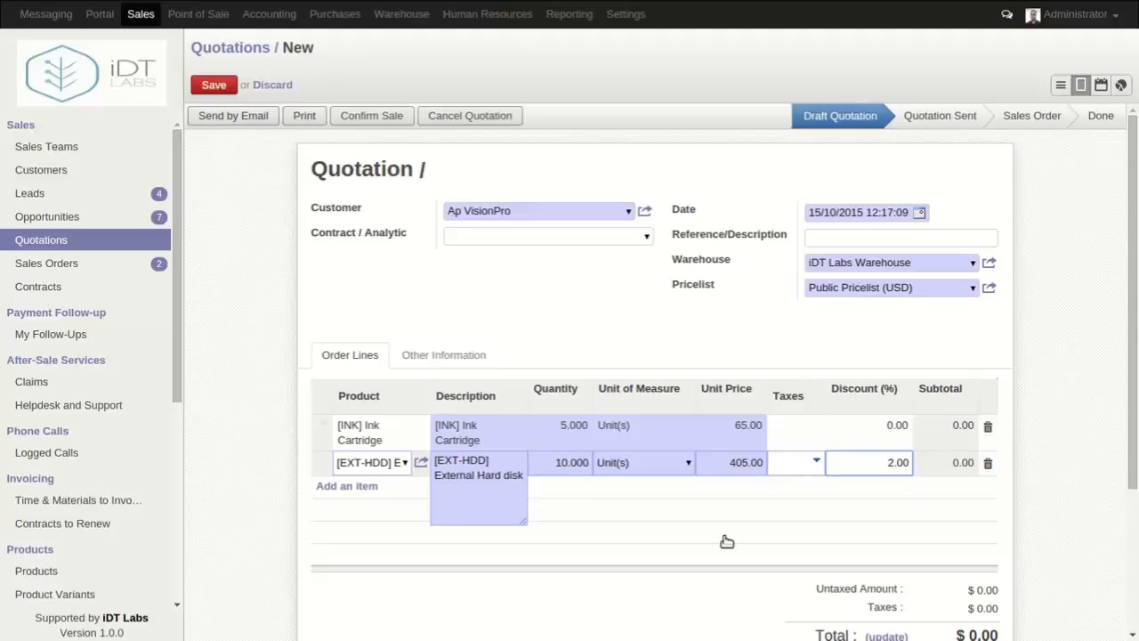
# Step: Add a third order line for Apple Wireless Keyboard (AK789), keeping the default quantity
pyautogui.click(359, 485)
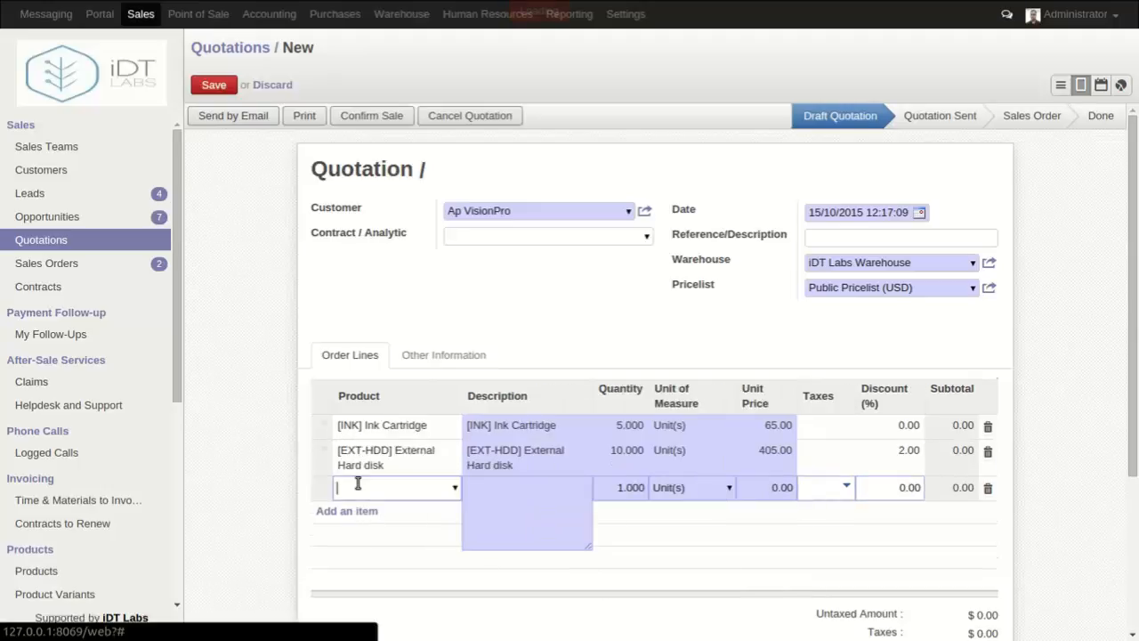
pyautogui.click(456, 488)
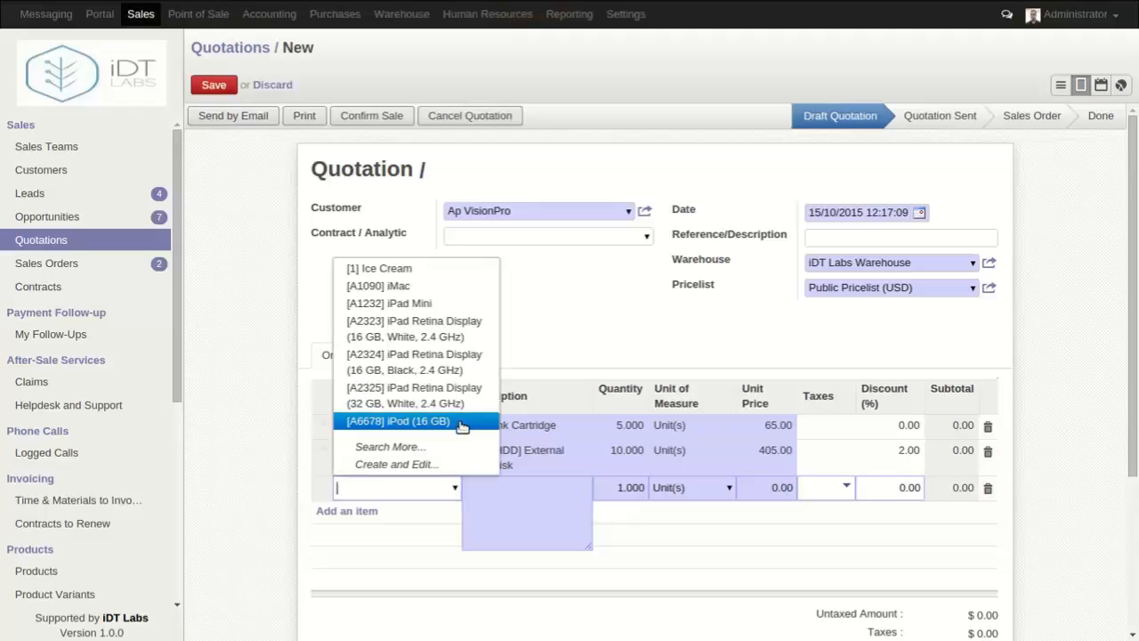
pyautogui.click(432, 449)
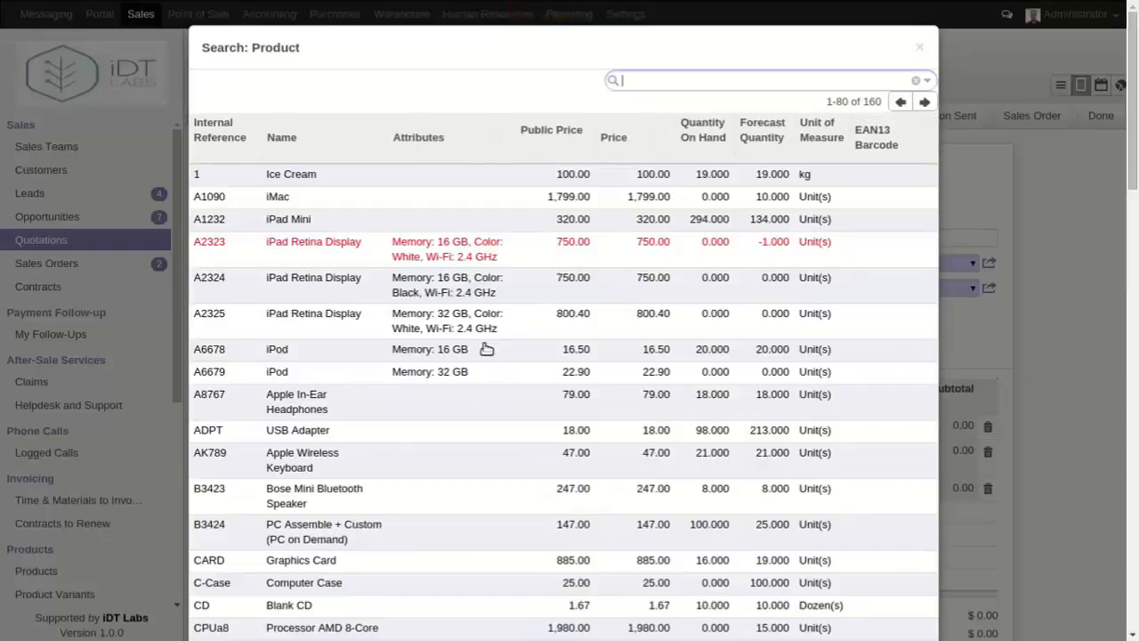
pyautogui.scroll(-4, 486, 355)
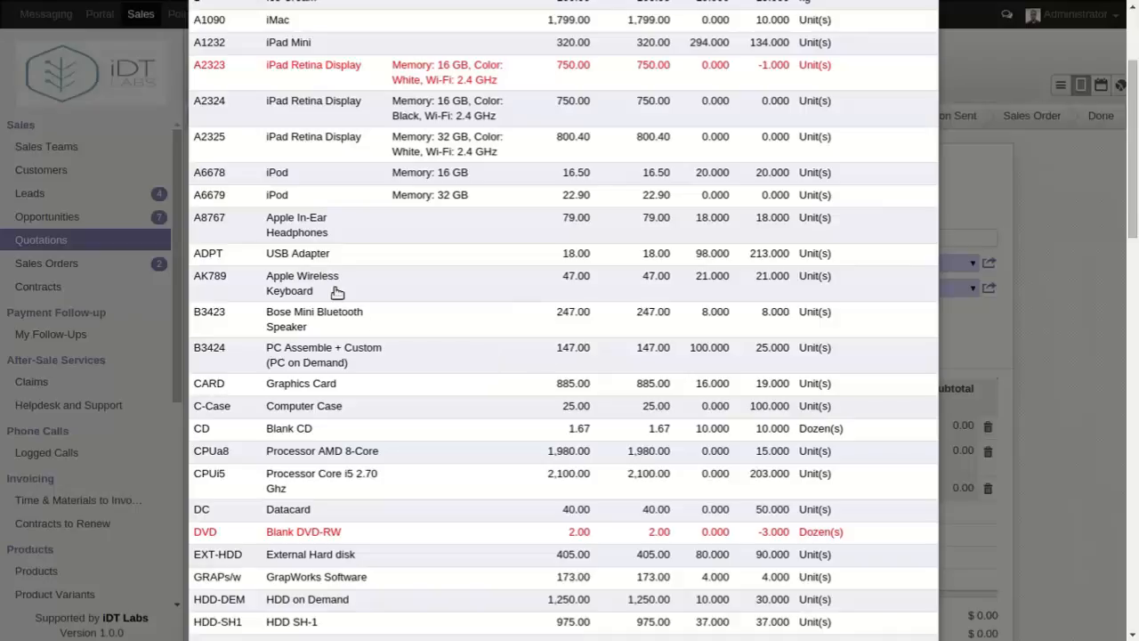
pyautogui.click(305, 289)
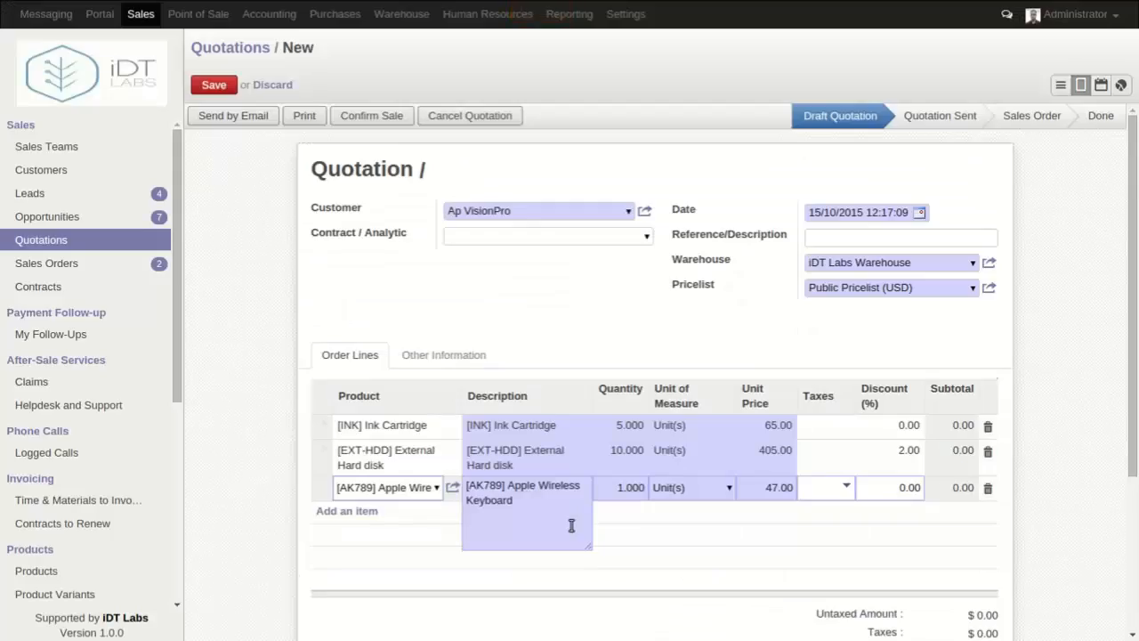
pyautogui.click(622, 486)
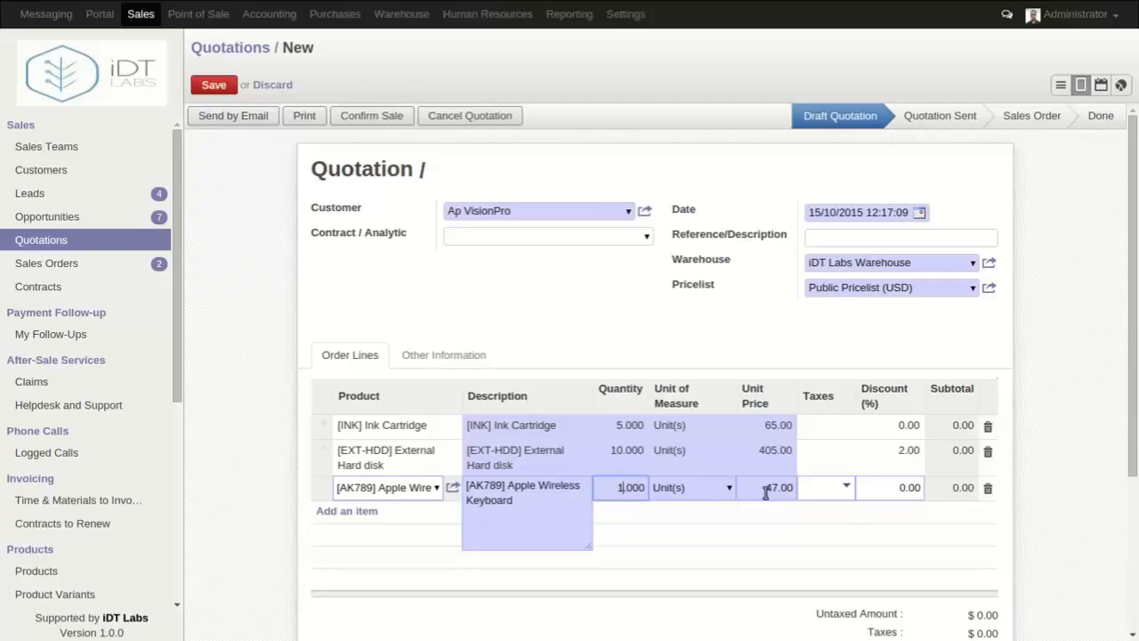
pyautogui.click(756, 451)
pyautogui.click(757, 456)
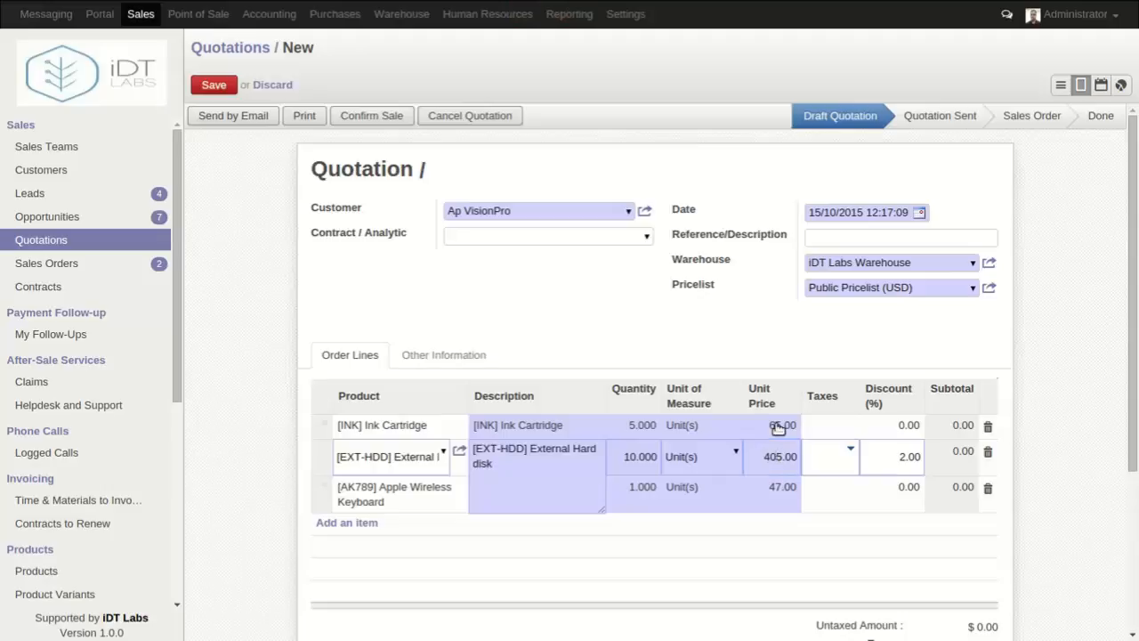
pyautogui.click(777, 425)
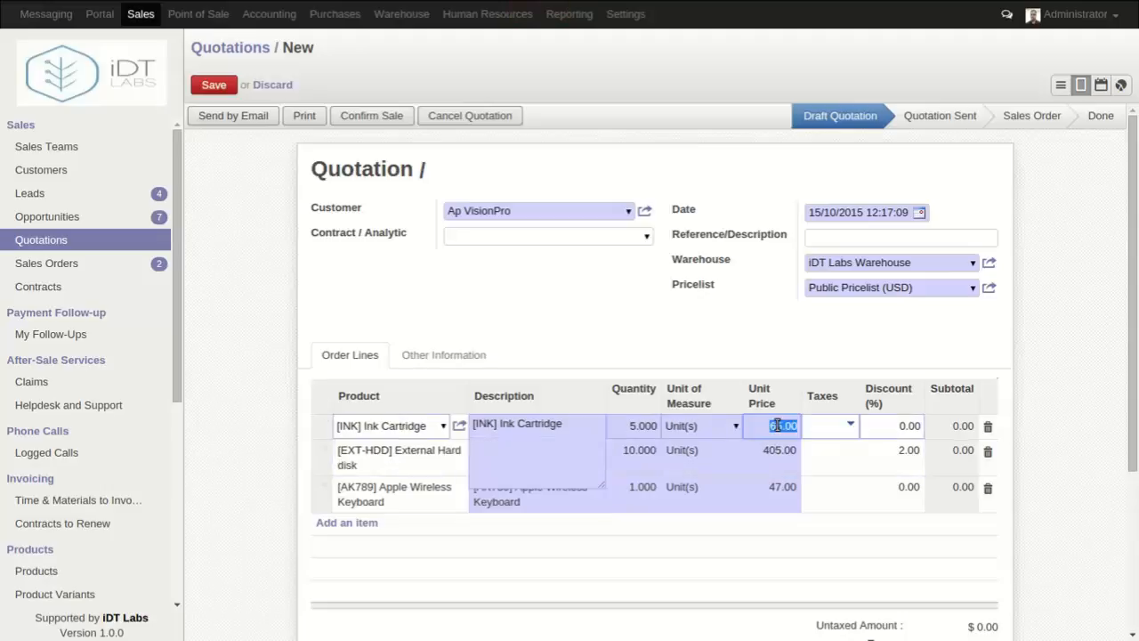
pyautogui.click(779, 489)
pyautogui.click(780, 489)
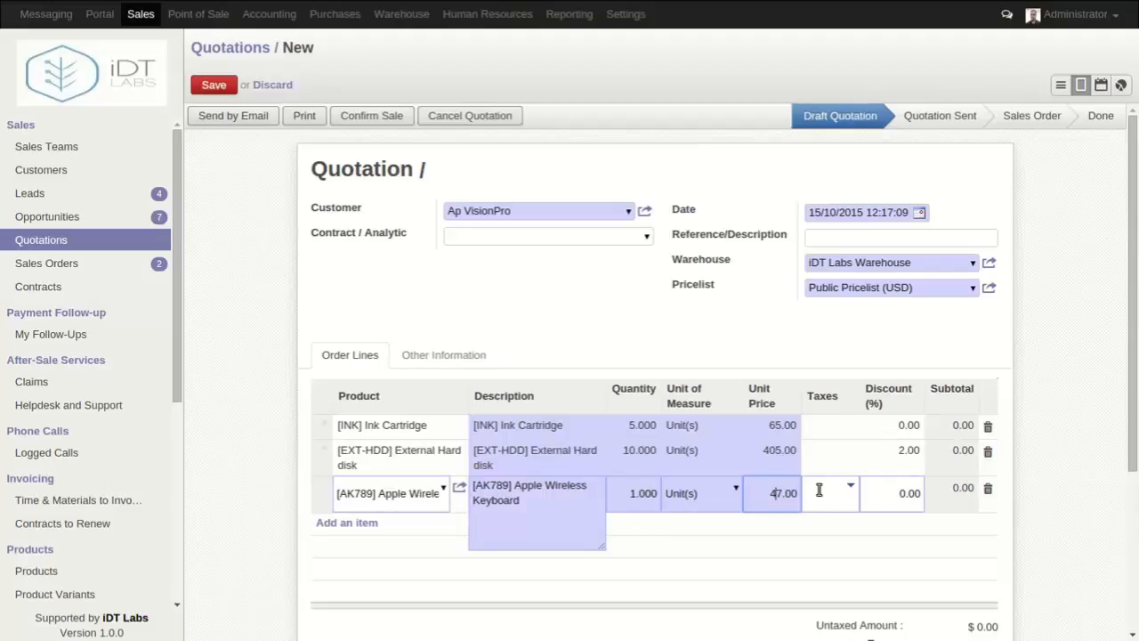
# Step: Apply the Tax 15.00% to the Apple Wireless Keyboard order line, leaving its discount as it is
pyautogui.click(845, 424)
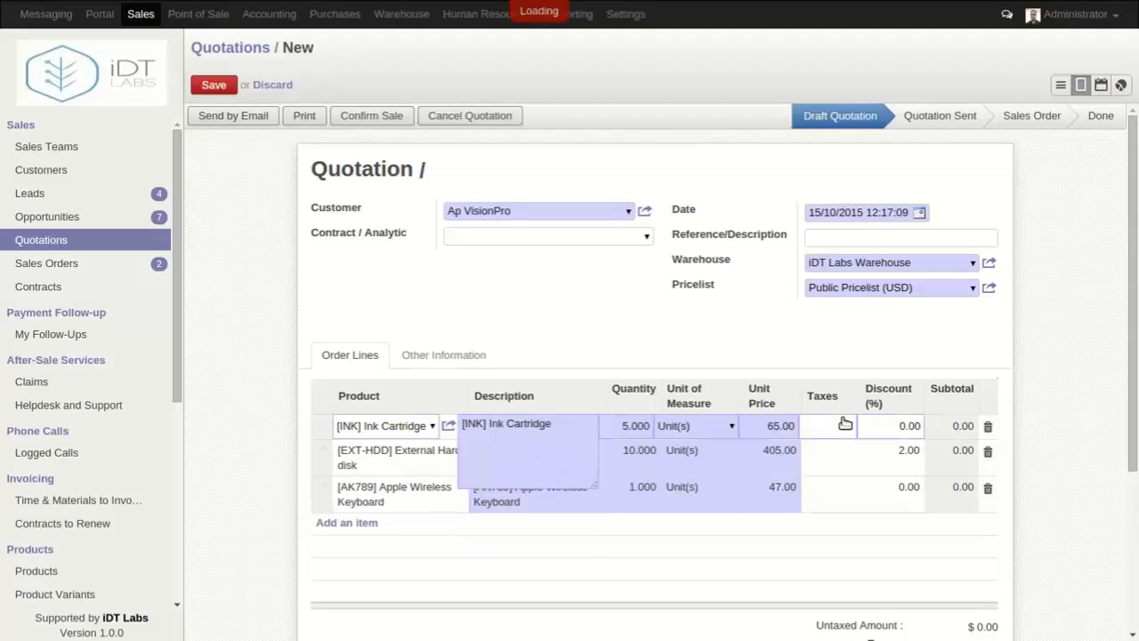
pyautogui.click(837, 497)
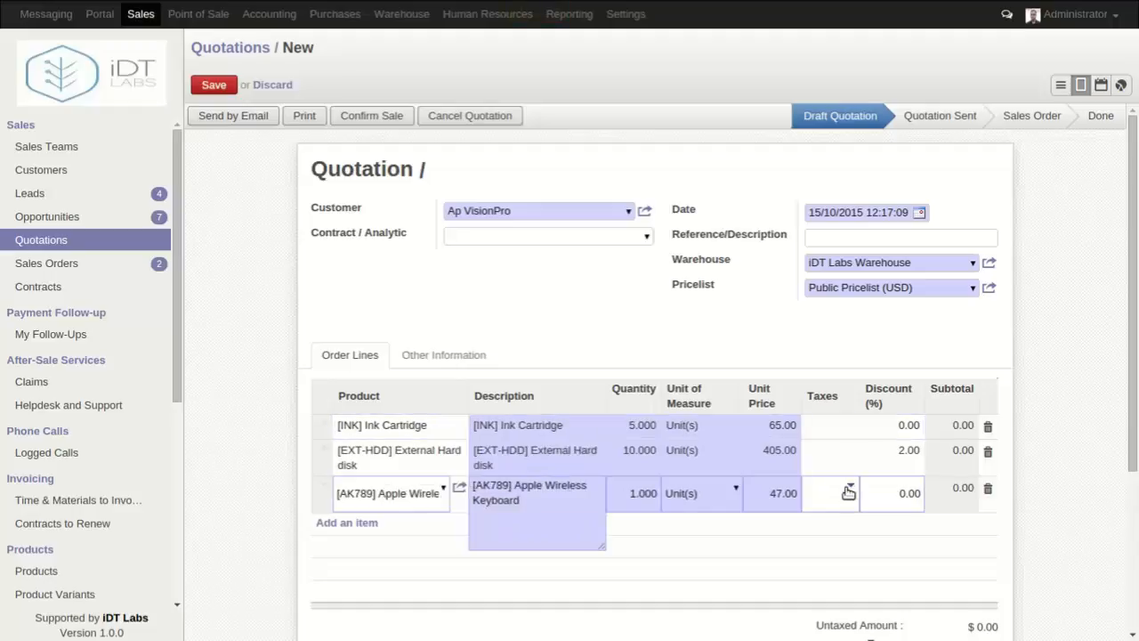
pyautogui.click(846, 491)
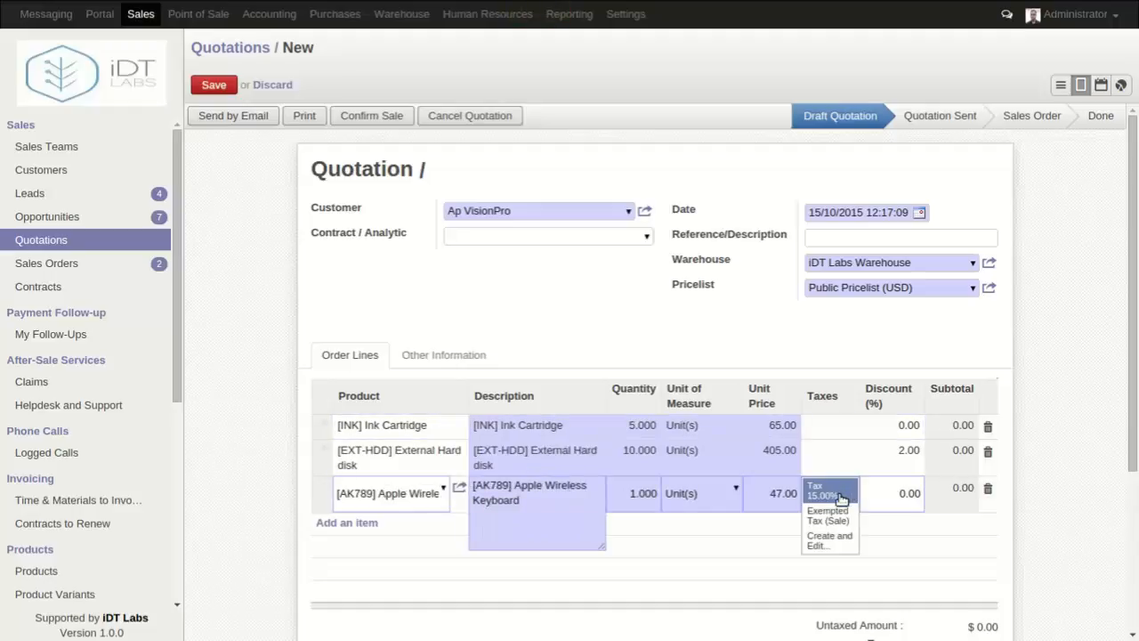
pyautogui.click(841, 496)
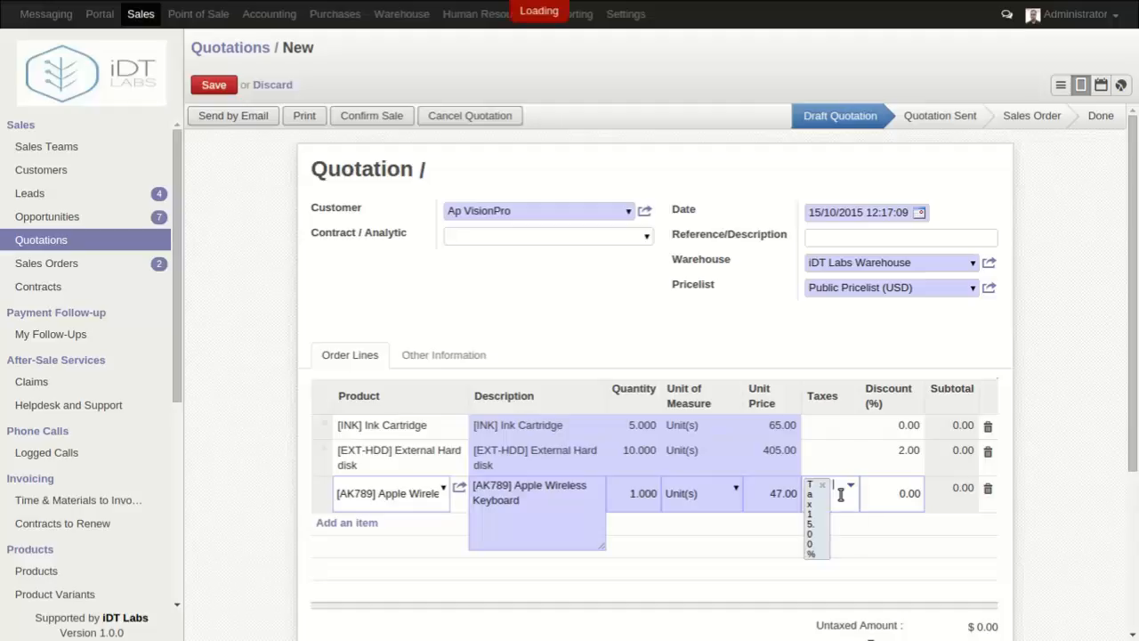
pyautogui.click(887, 488)
pyautogui.scroll(-4, 902, 451)
pyautogui.scroll(4, 903, 450)
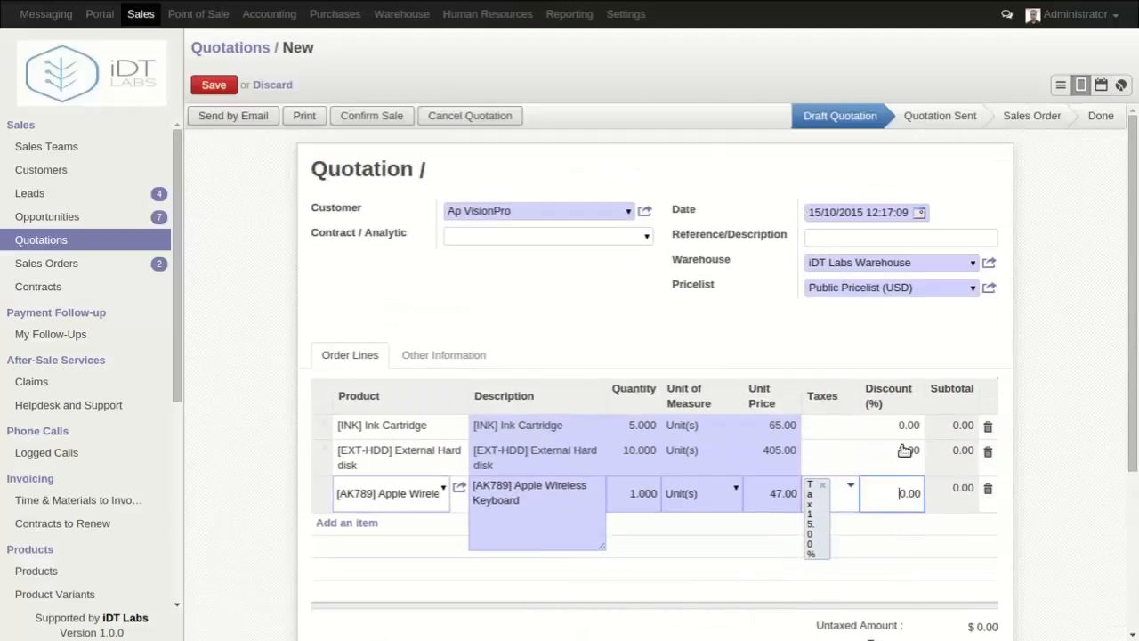
# Step: In the quotation's other information, keep the invoice creation policy set to On Demand
pyautogui.click(445, 361)
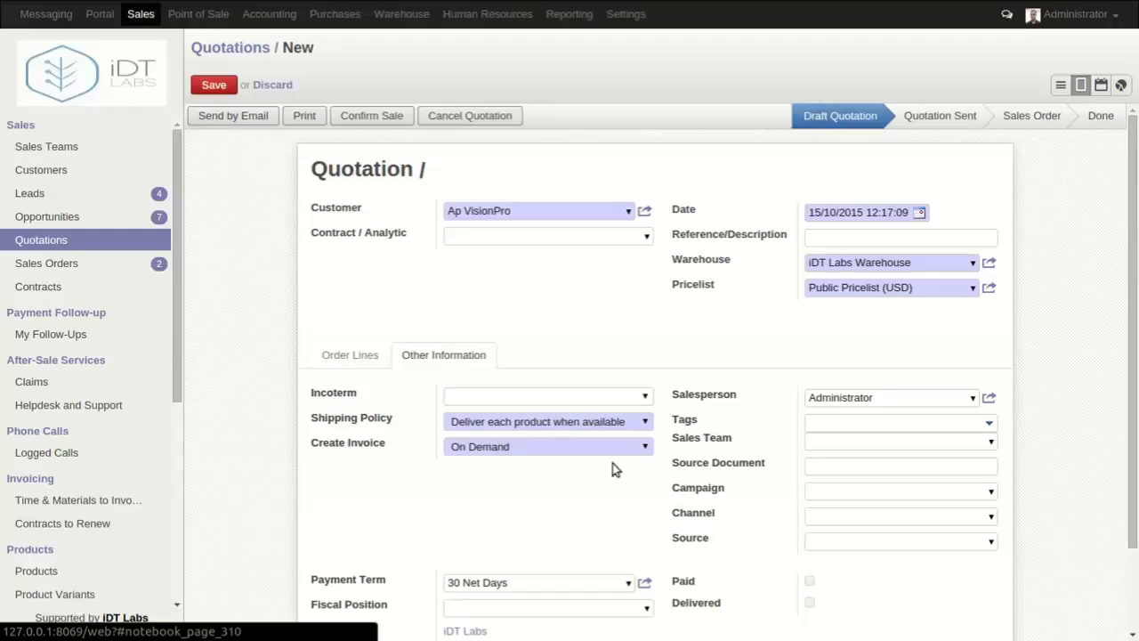
pyautogui.click(637, 452)
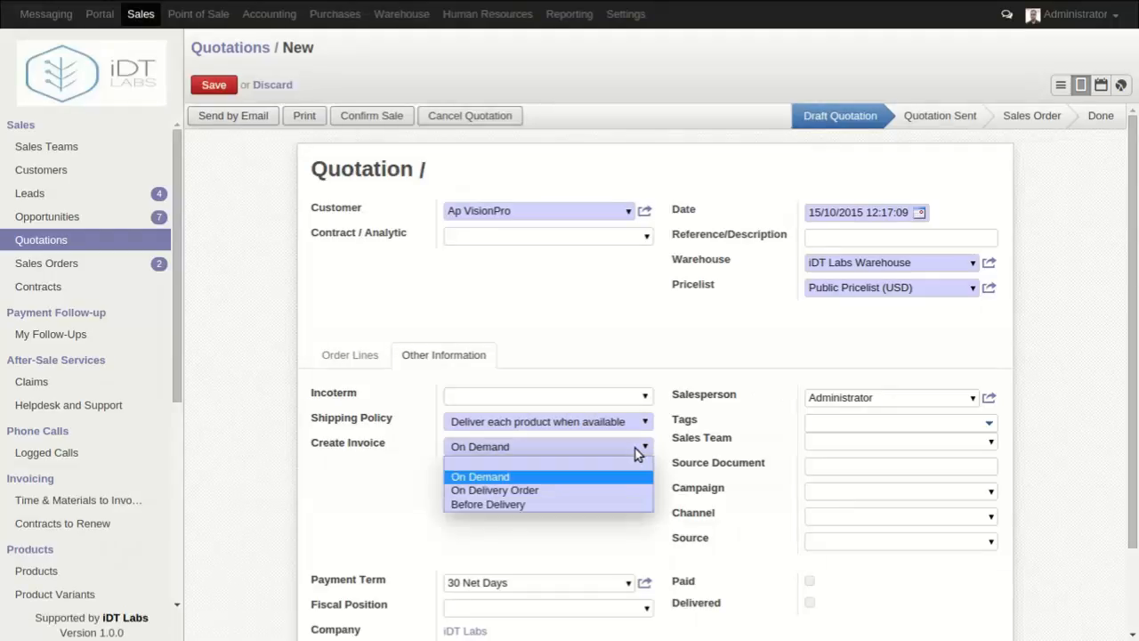
pyautogui.click(572, 480)
pyautogui.scroll(-2, 438, 495)
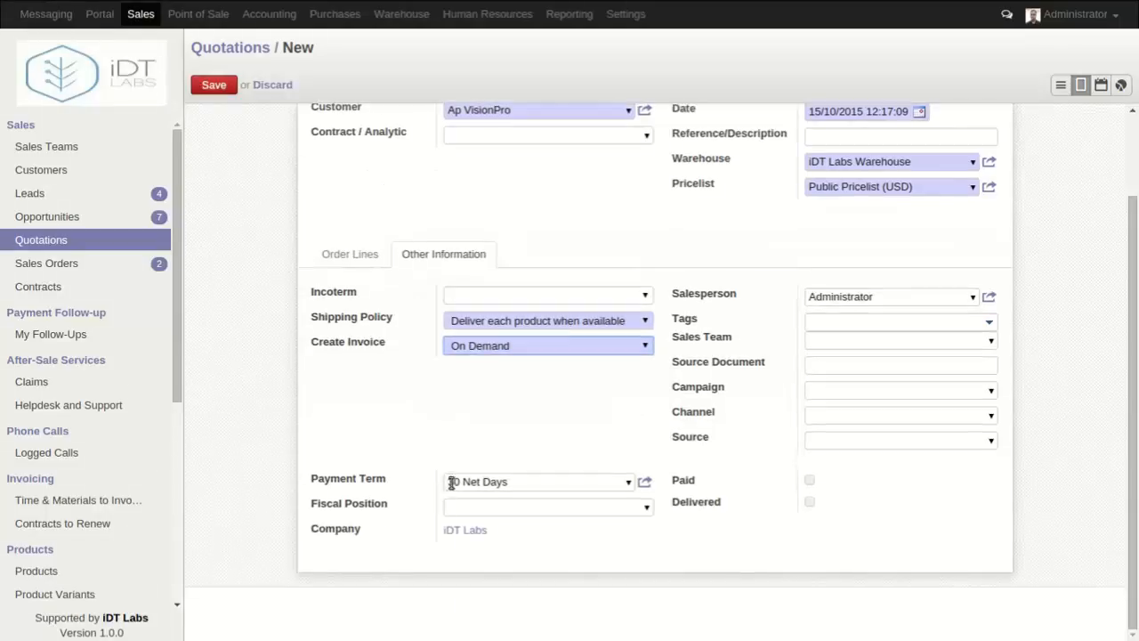
pyautogui.click(503, 350)
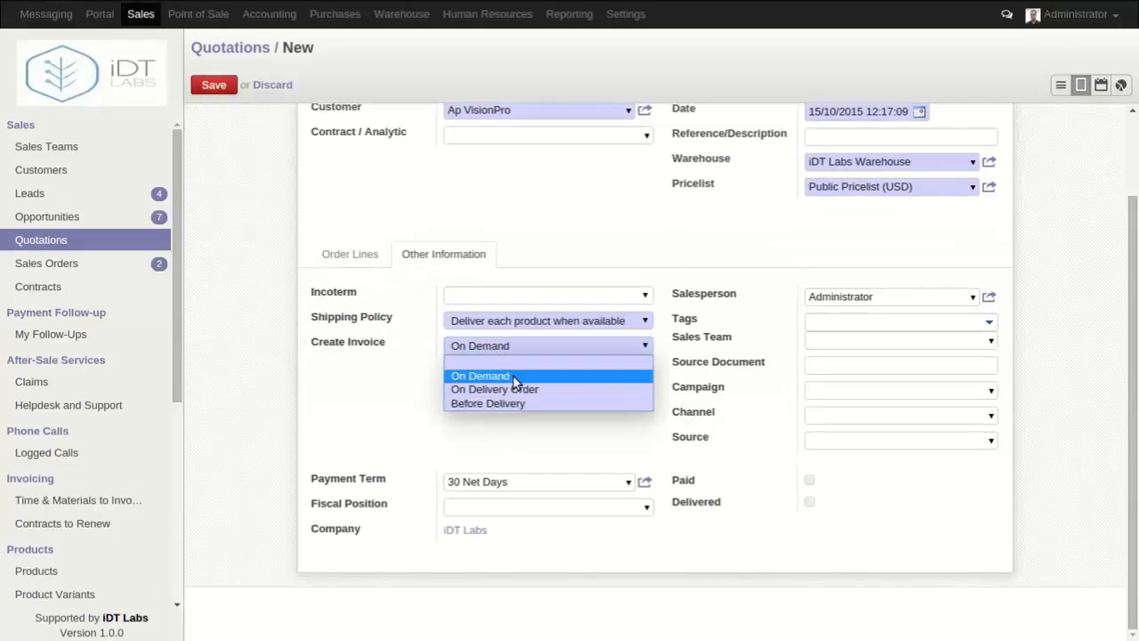
pyautogui.click(568, 377)
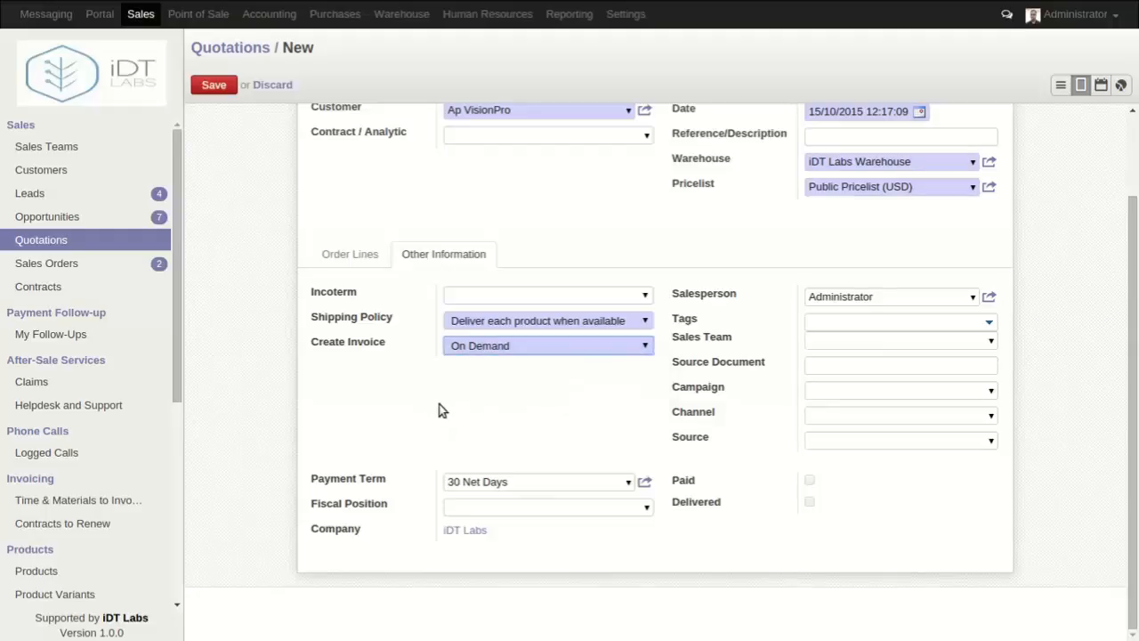
# Step: Set the quotation's payment term to 15 Days and look at the fiscal position options without choosing one
pyautogui.click(626, 486)
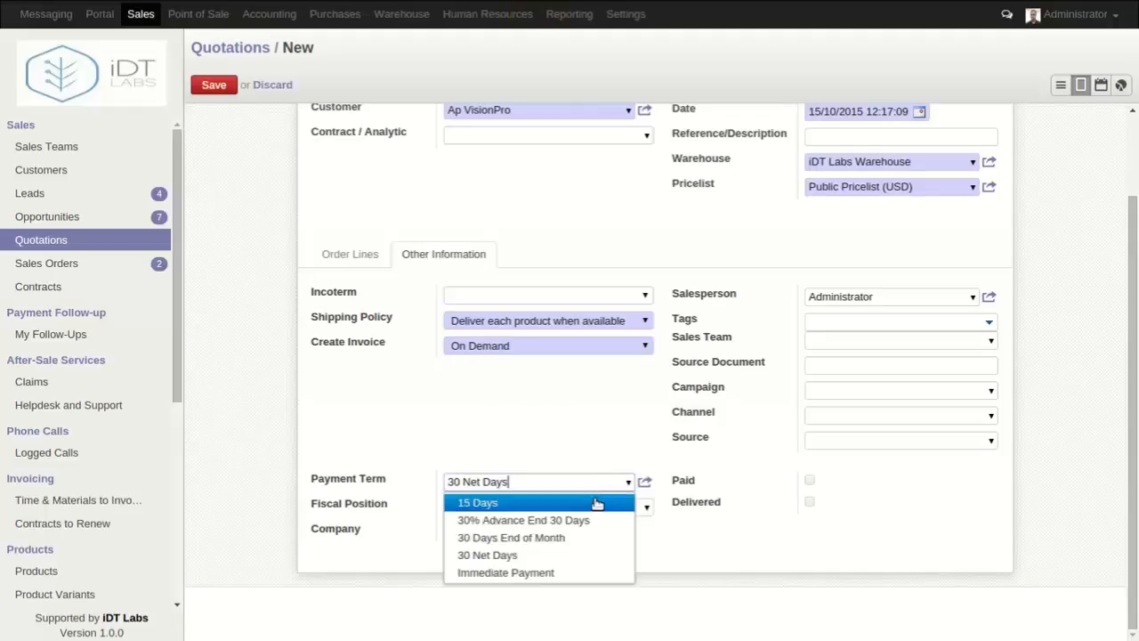
pyautogui.click(594, 502)
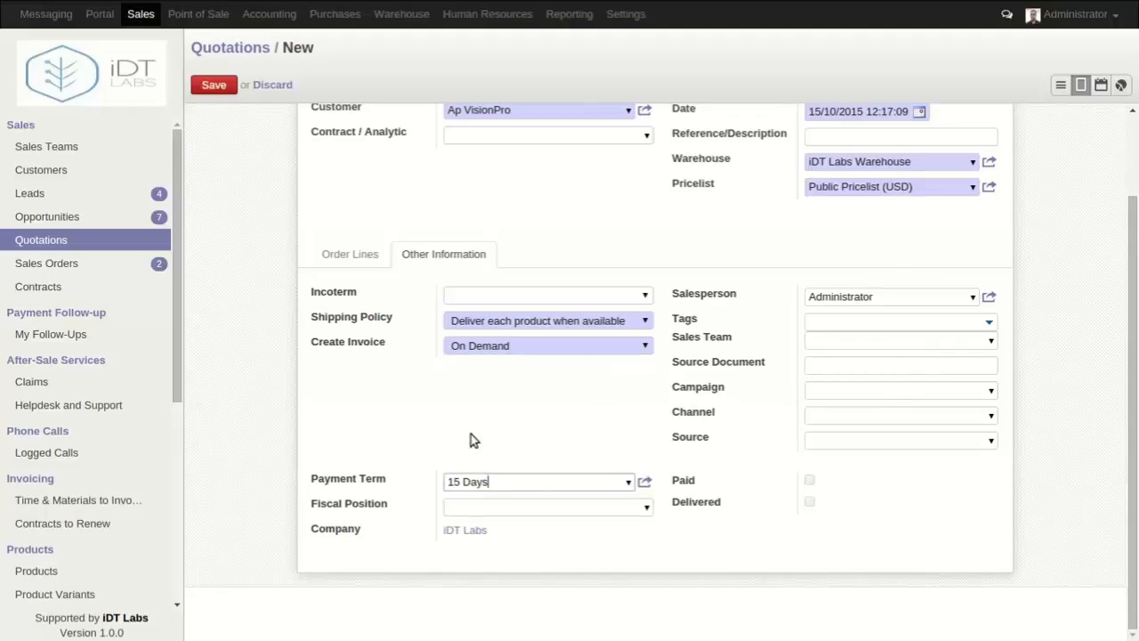
pyautogui.click(645, 507)
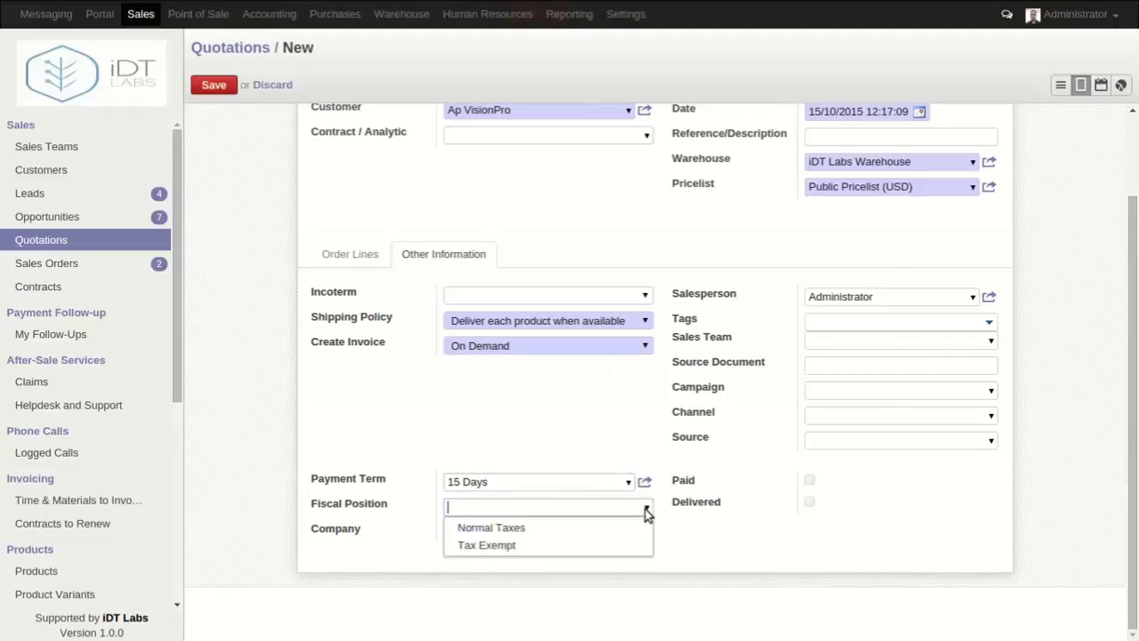
# Step: Return to the order lines, recalculate the quotation's total and save the quotation
pyautogui.click(367, 256)
pyautogui.scroll(-1, 493, 299)
pyautogui.scroll(-2, 646, 254)
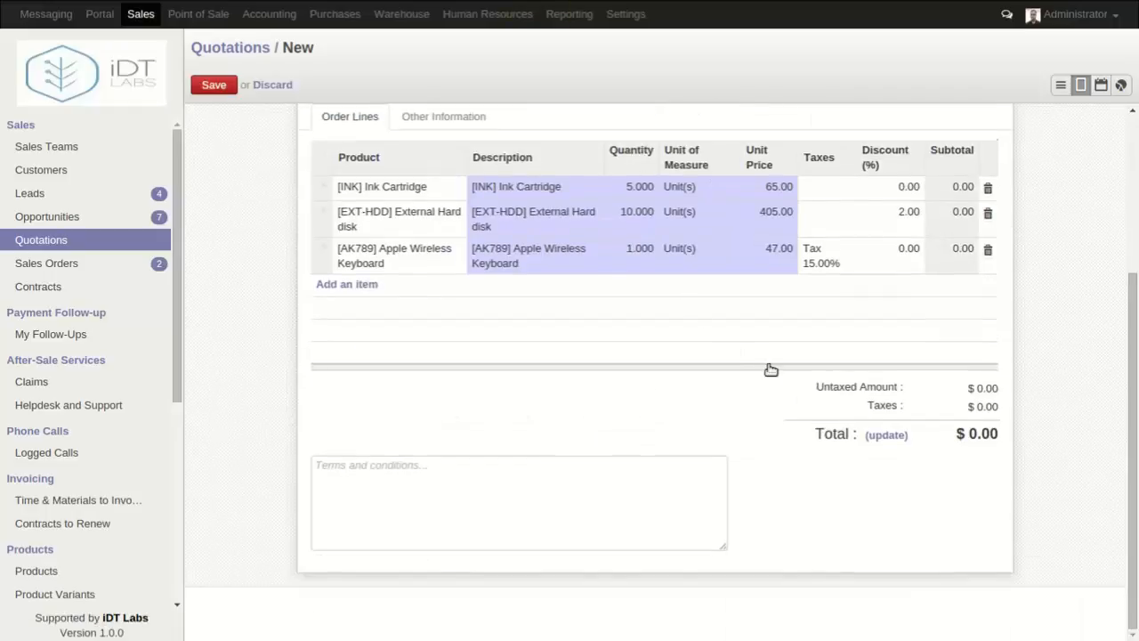
pyautogui.click(887, 436)
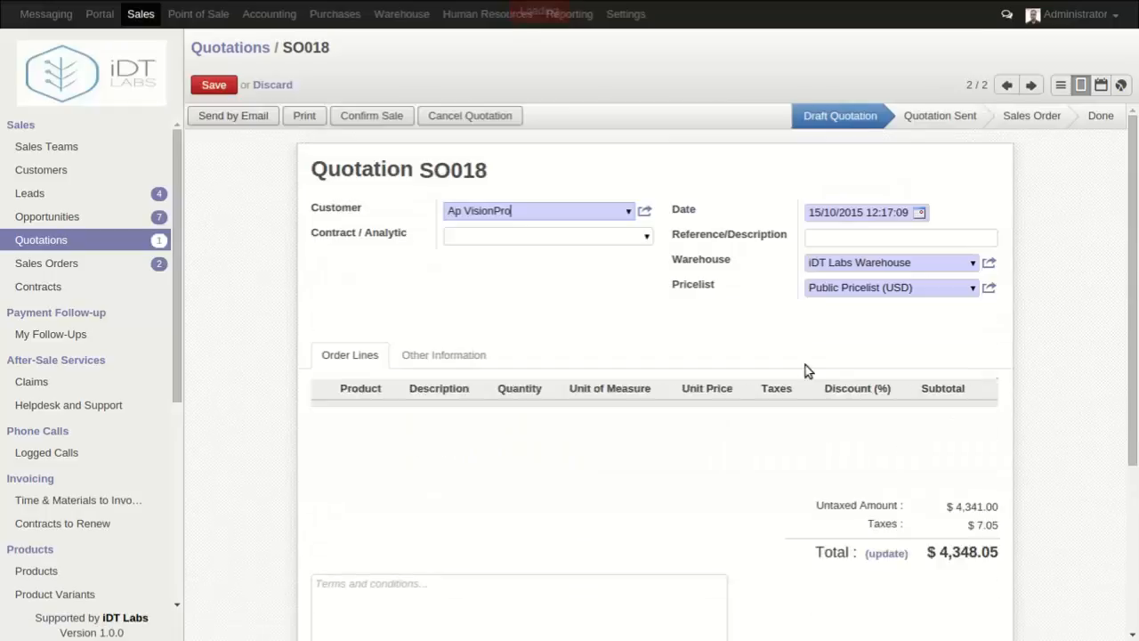
pyautogui.scroll(-4, 978, 398)
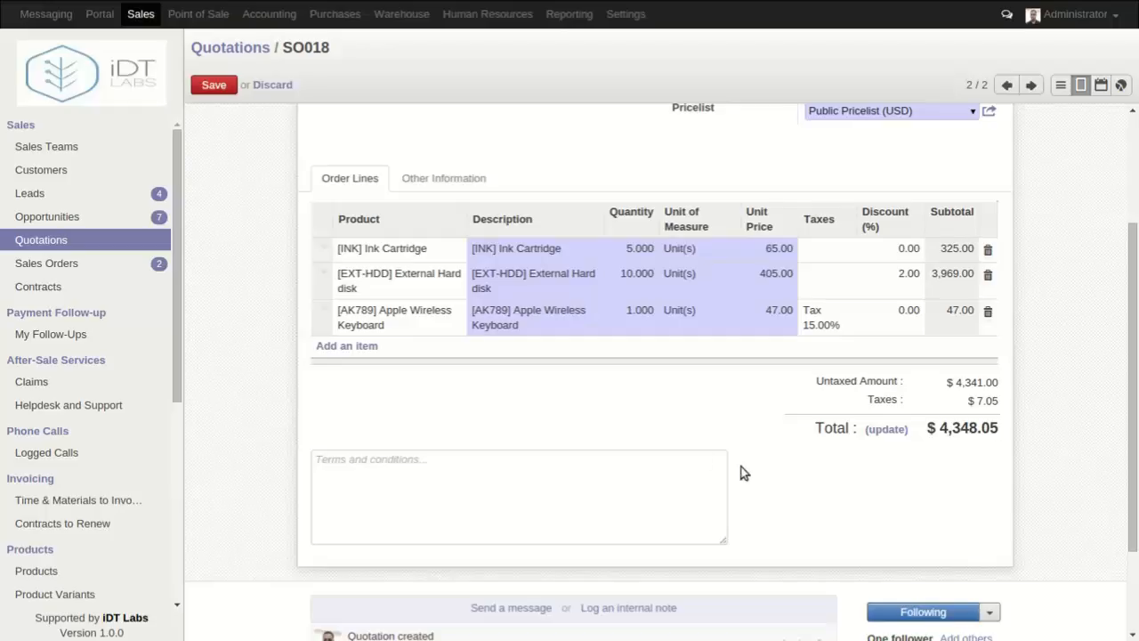
pyautogui.scroll(4, 691, 458)
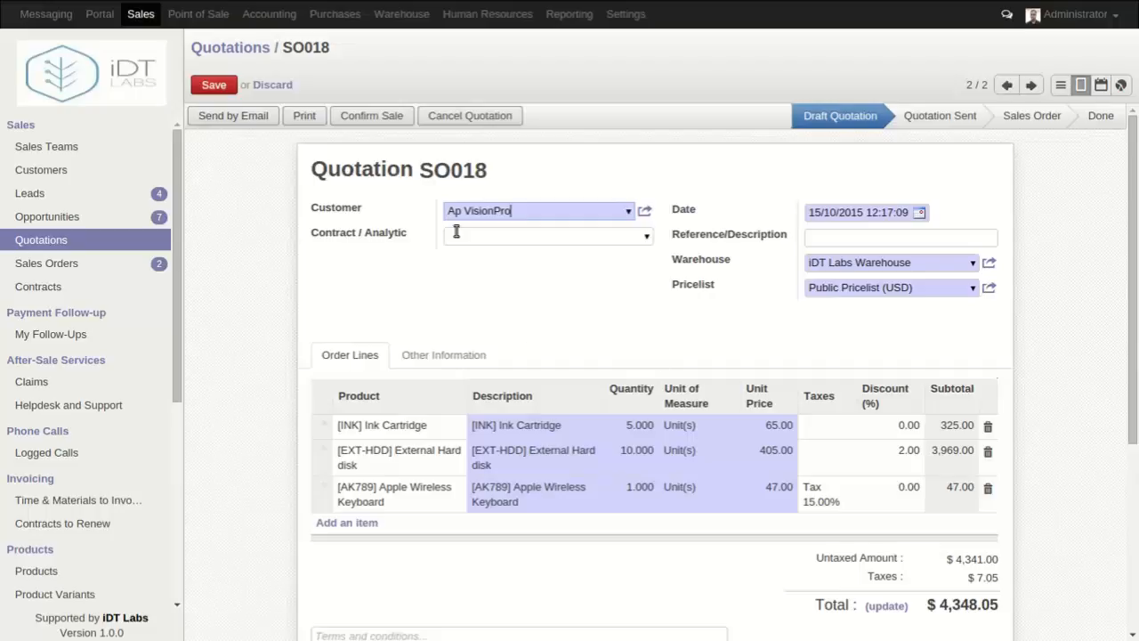
pyautogui.click(214, 86)
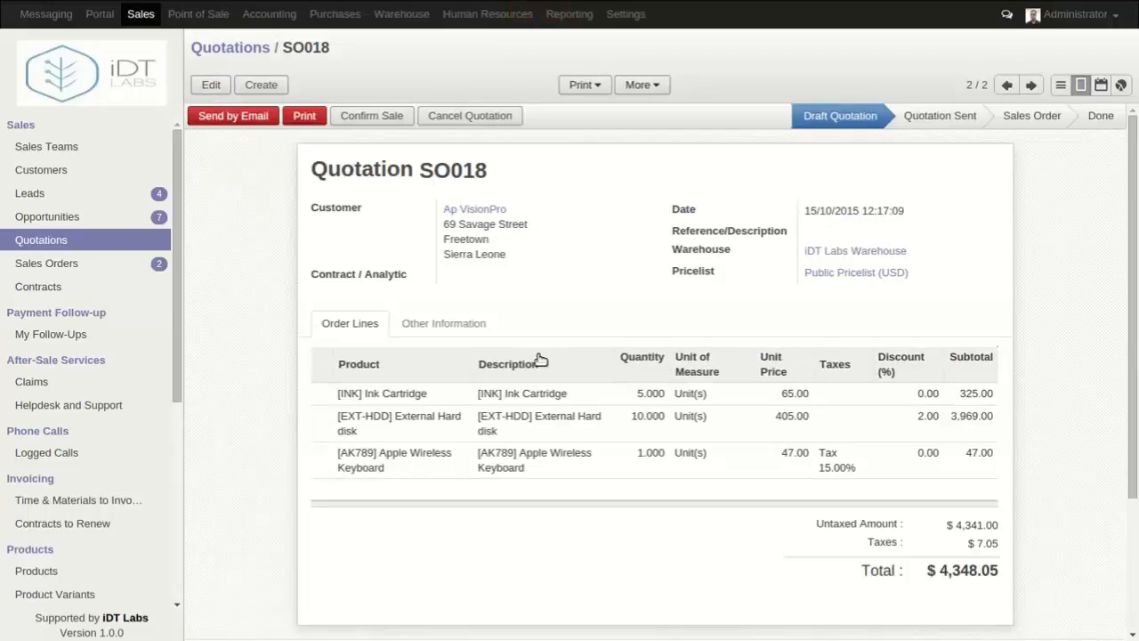
pyautogui.moveTo(845, 120)
pyautogui.click(639, 86)
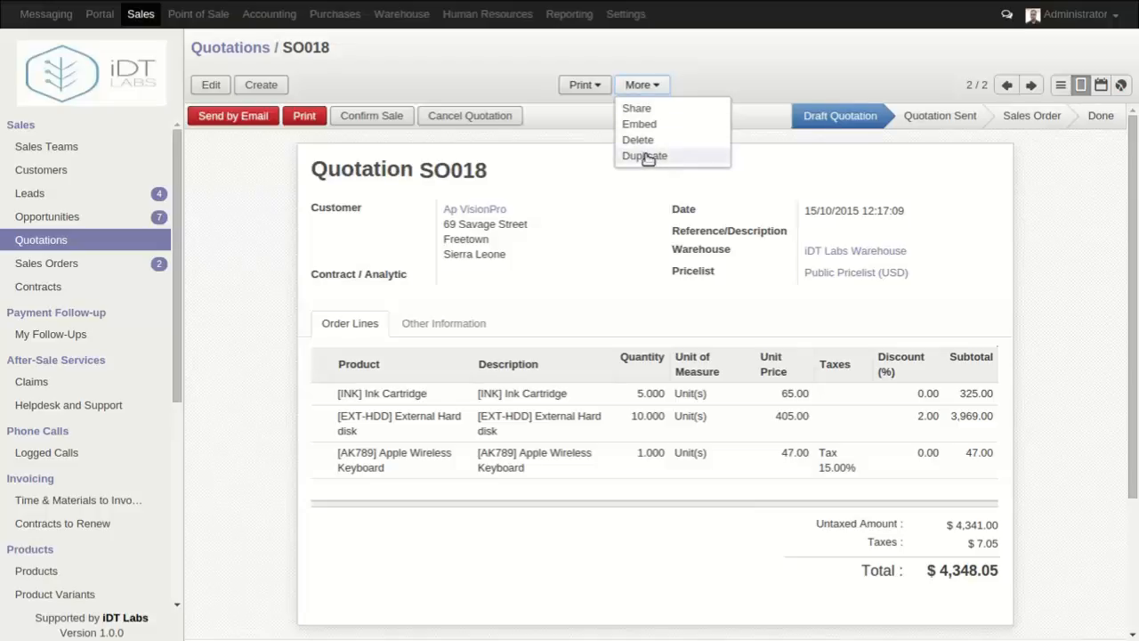
pyautogui.click(574, 173)
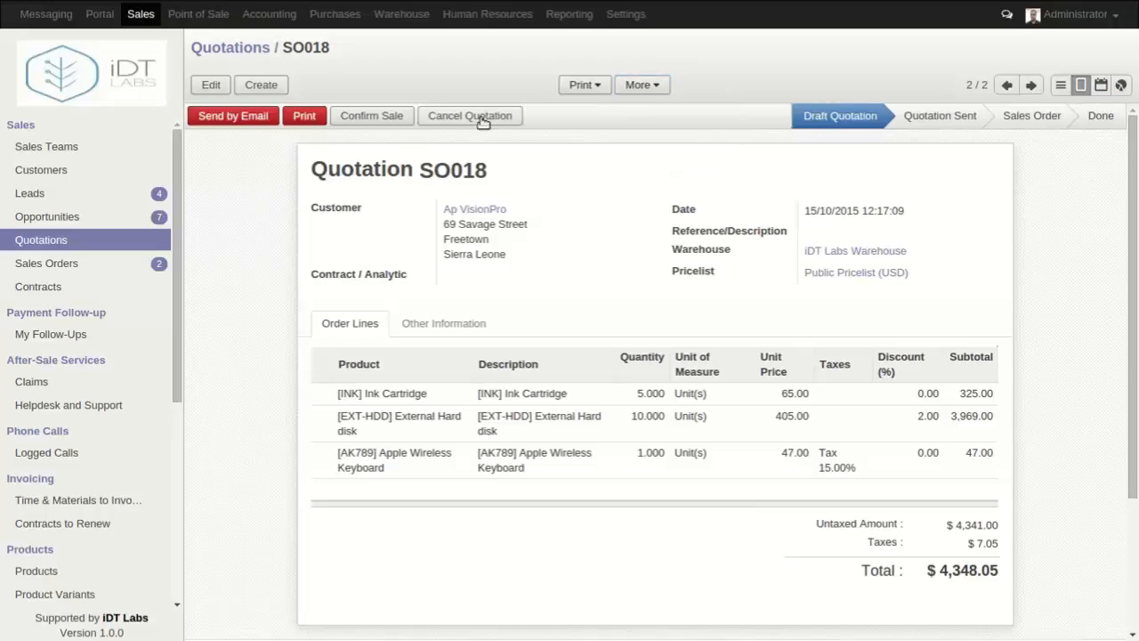
pyautogui.click(575, 85)
pyautogui.click(604, 114)
# Step: Prepare to send the quotation by email and review the recipient and the whole message body
pyautogui.click(233, 118)
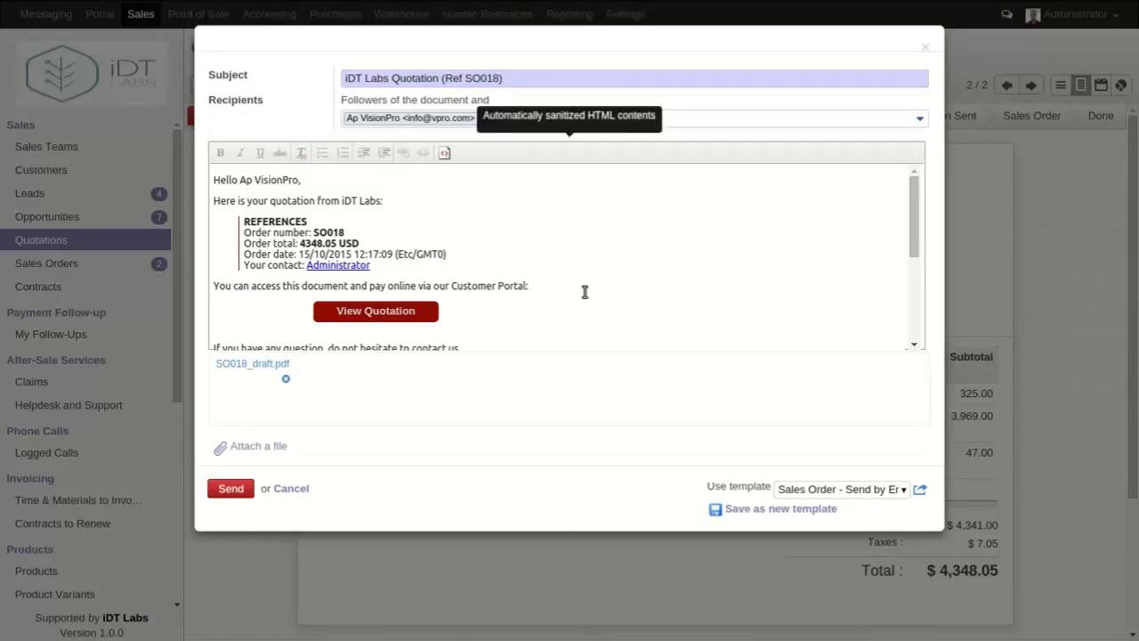
pyautogui.click(463, 119)
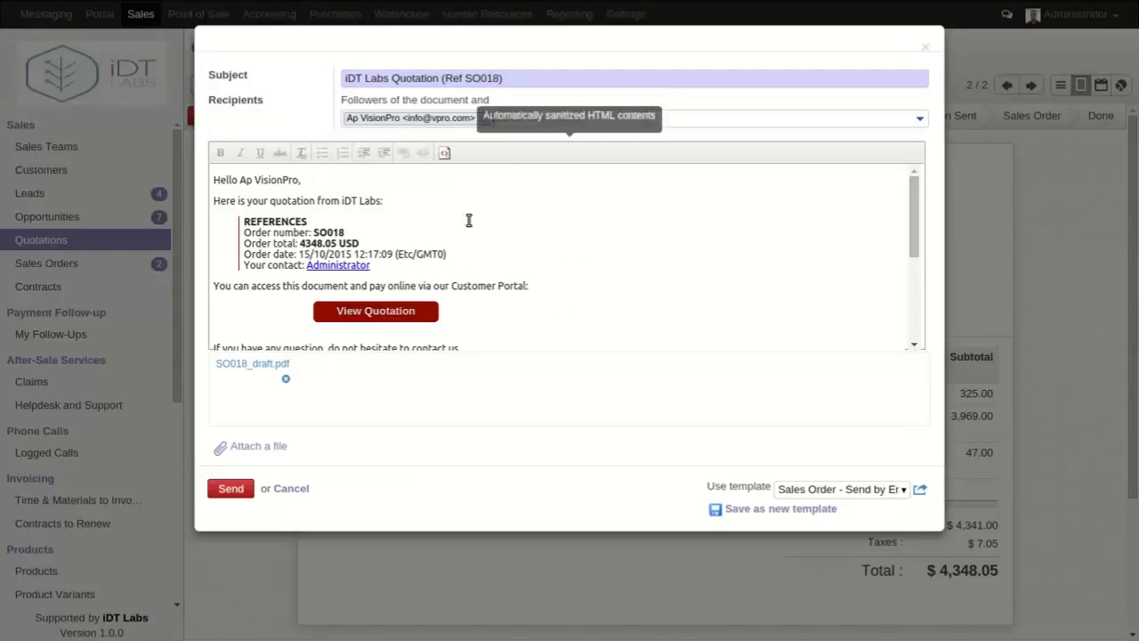
pyautogui.scroll(-5, 499, 231)
pyautogui.scroll(5, 501, 242)
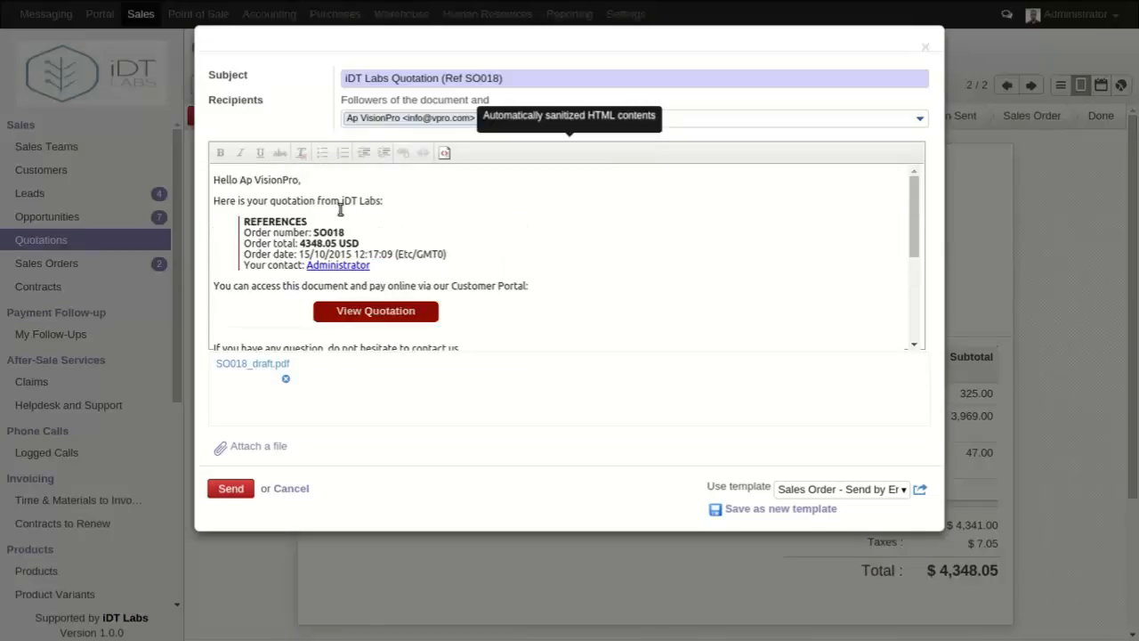
pyautogui.click(367, 189)
pyautogui.scroll(-5, 559, 247)
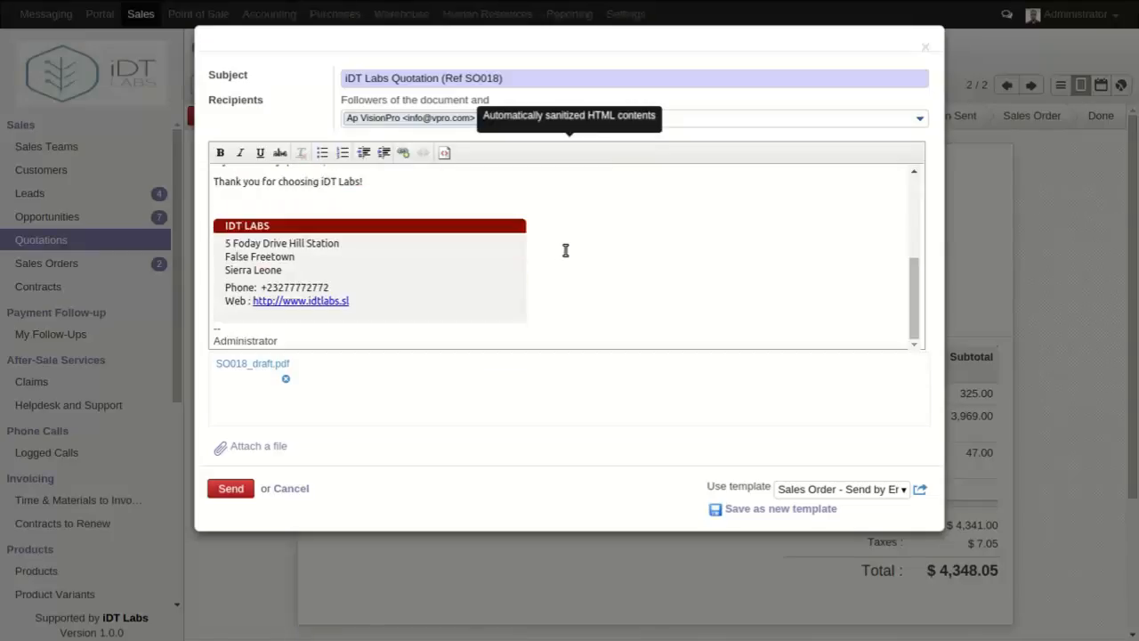
pyautogui.scroll(5, 525, 279)
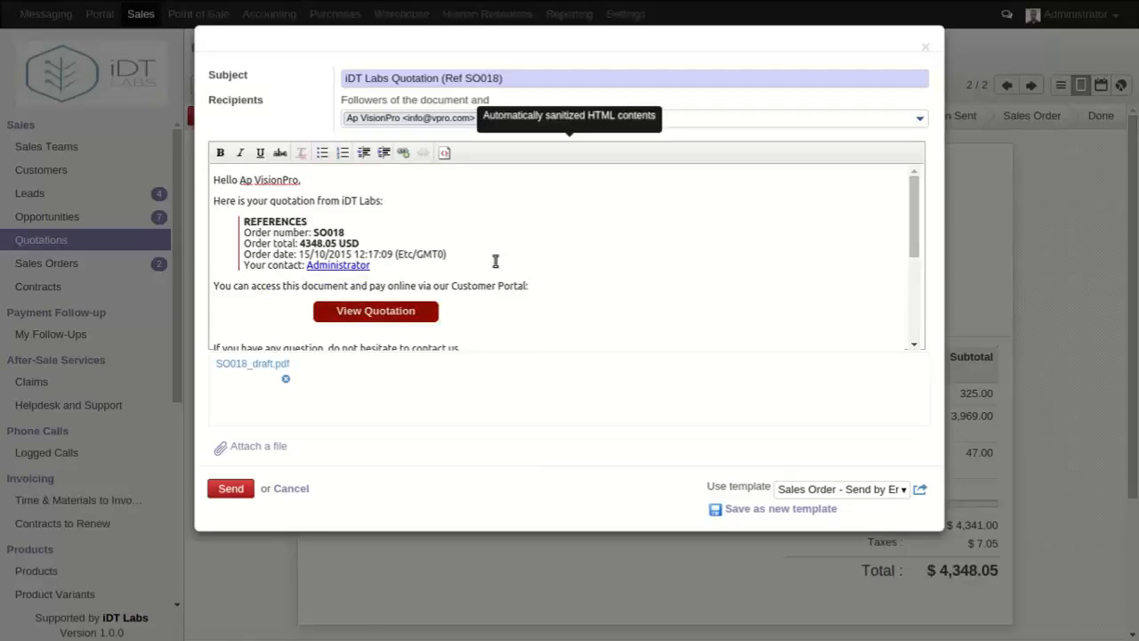
# Step: Review the attached draft quotation PDF from start to end and send the quotation email to the customer
pyautogui.click(260, 364)
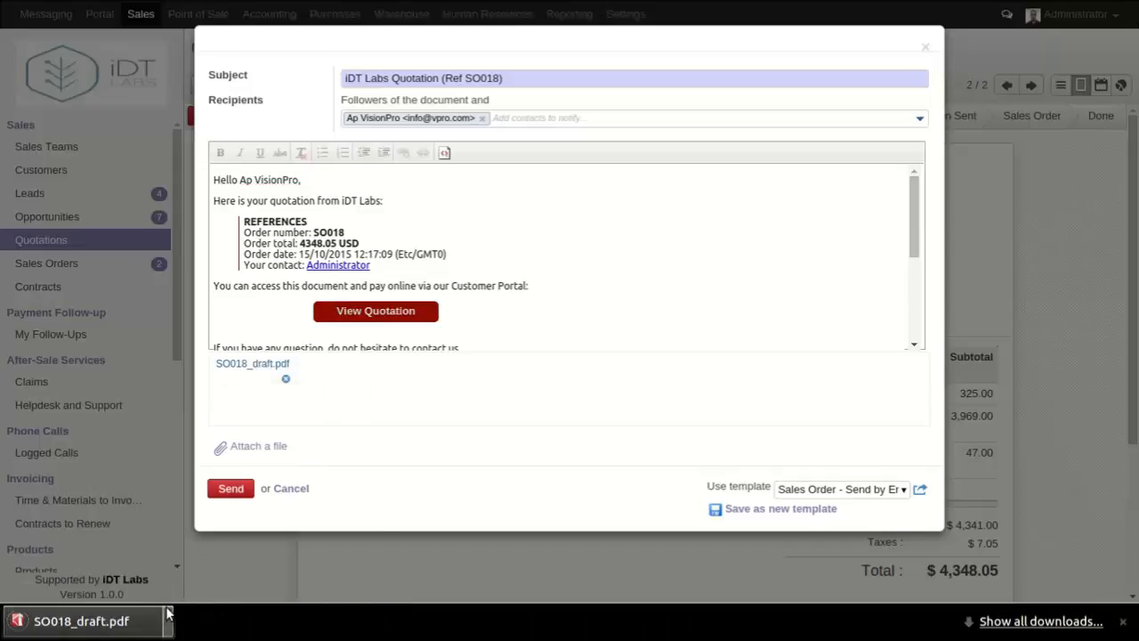
pyautogui.click(168, 621)
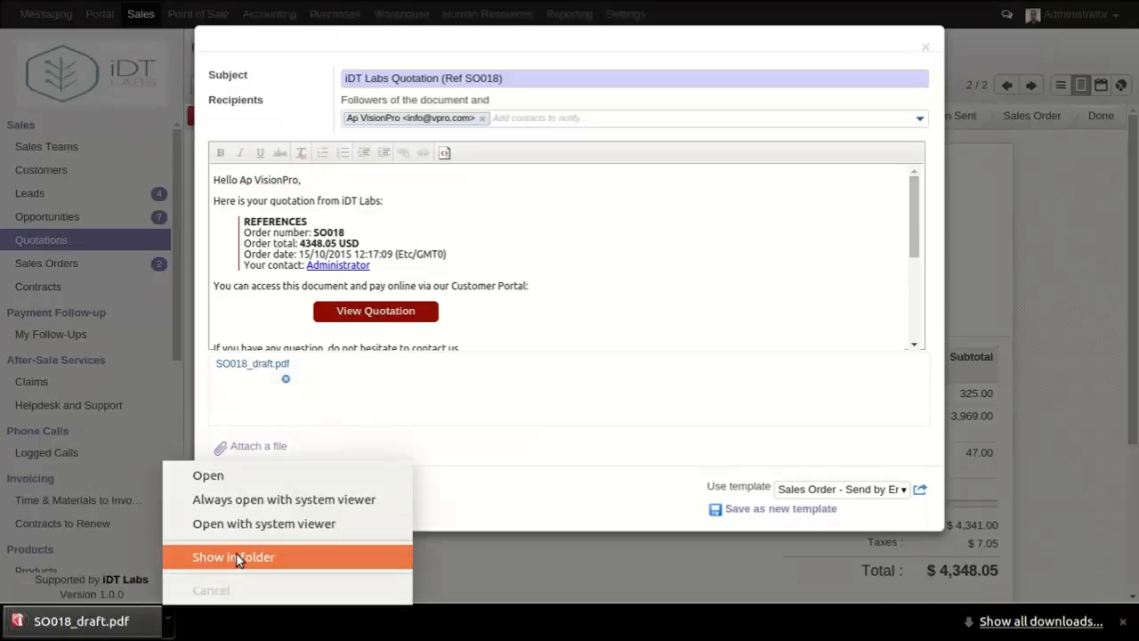
pyautogui.click(224, 479)
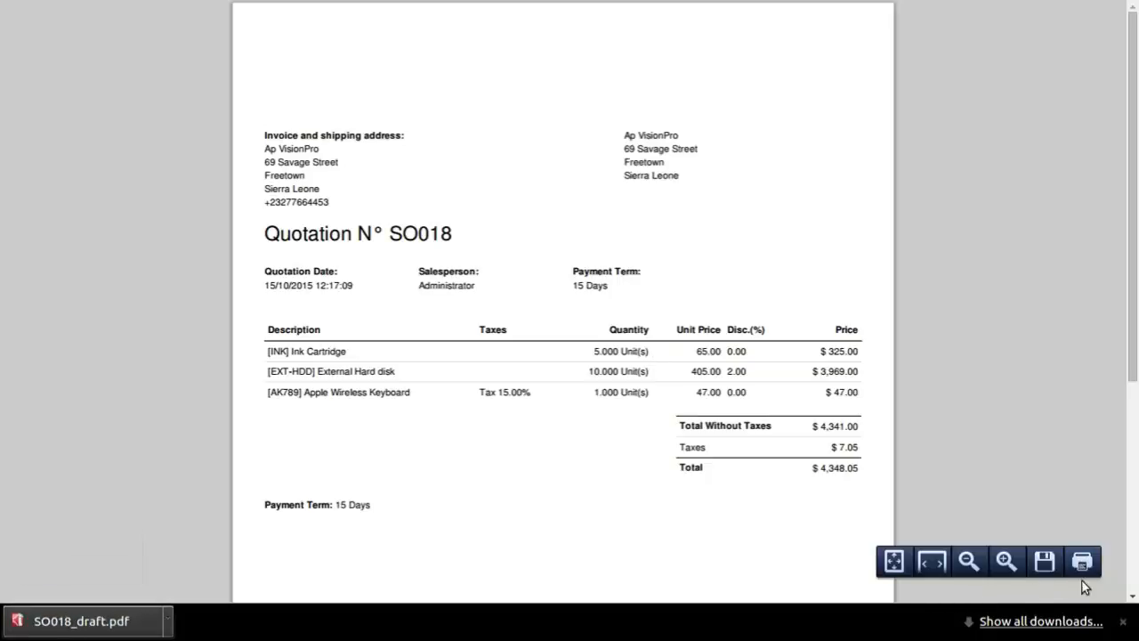
pyautogui.click(1124, 626)
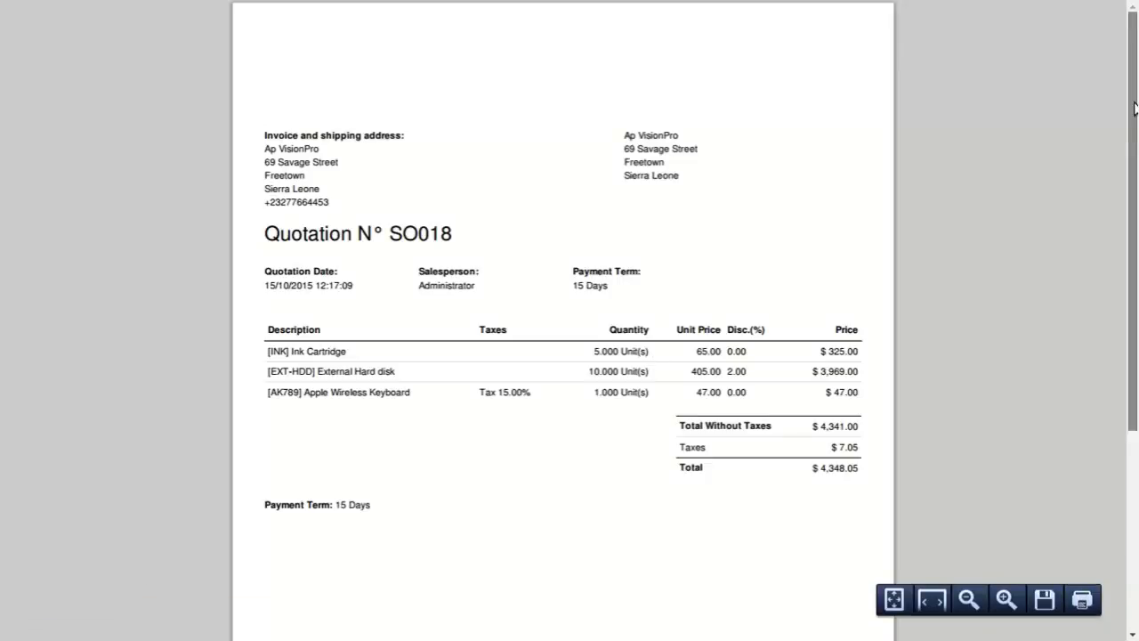
pyautogui.moveTo(1136, 116); pyautogui.dragTo(1137, 388)
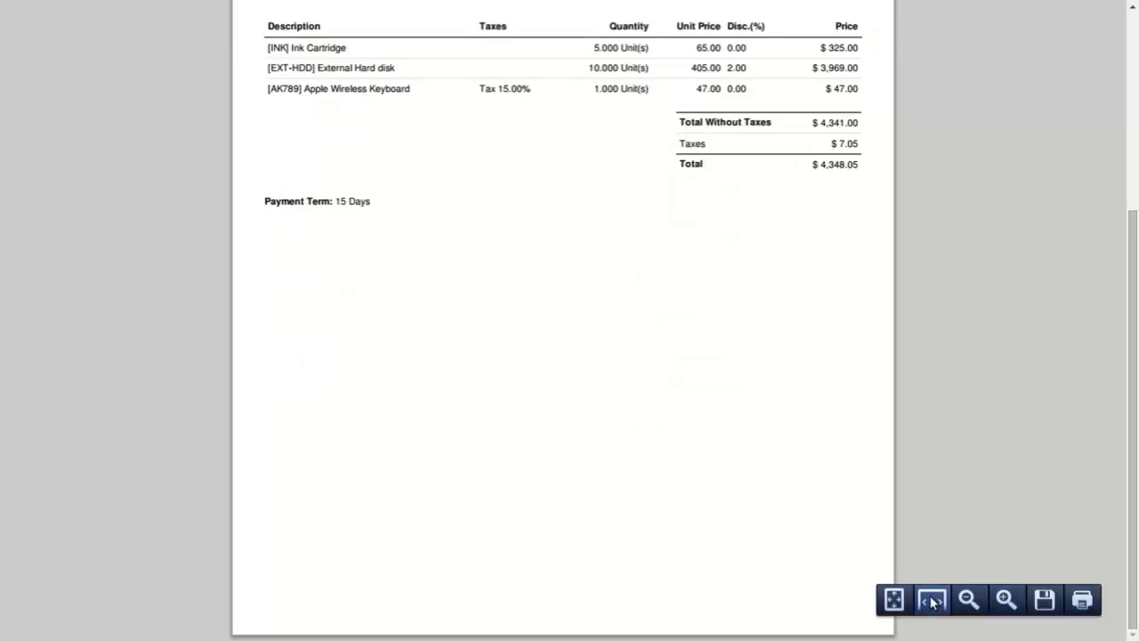
pyautogui.scroll(3, 633, 283)
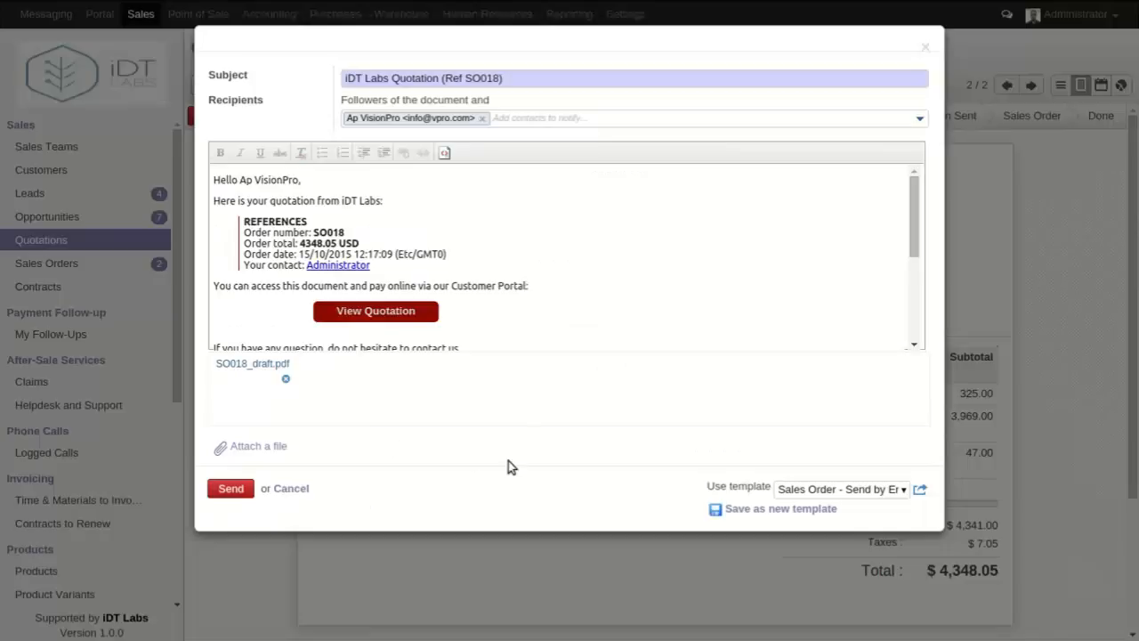
pyautogui.click(231, 488)
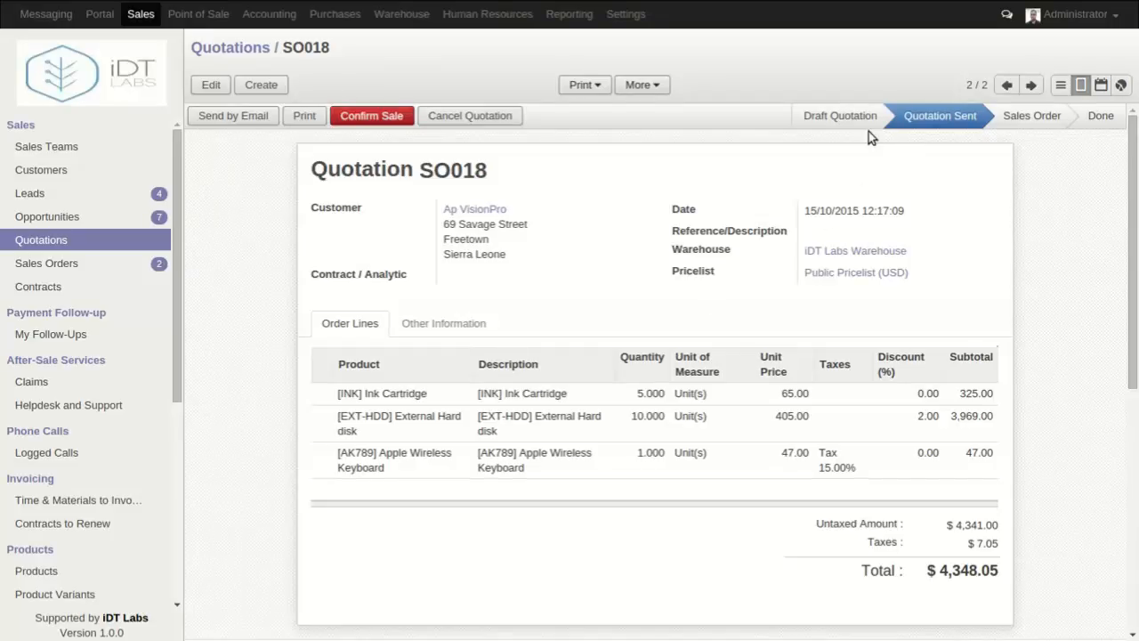
# Step: Confirm the sale from the Ap VisionPro quotation and open the confirmed order from the list of sales orders
pyautogui.moveTo(903, 127)
pyautogui.click(367, 121)
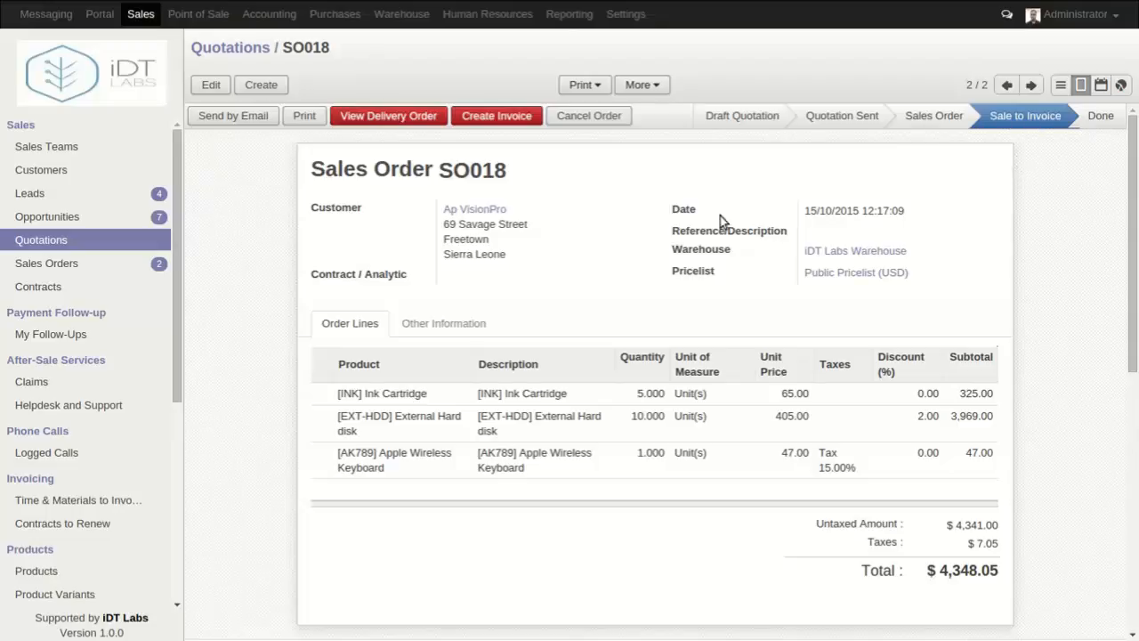
pyautogui.click(41, 239)
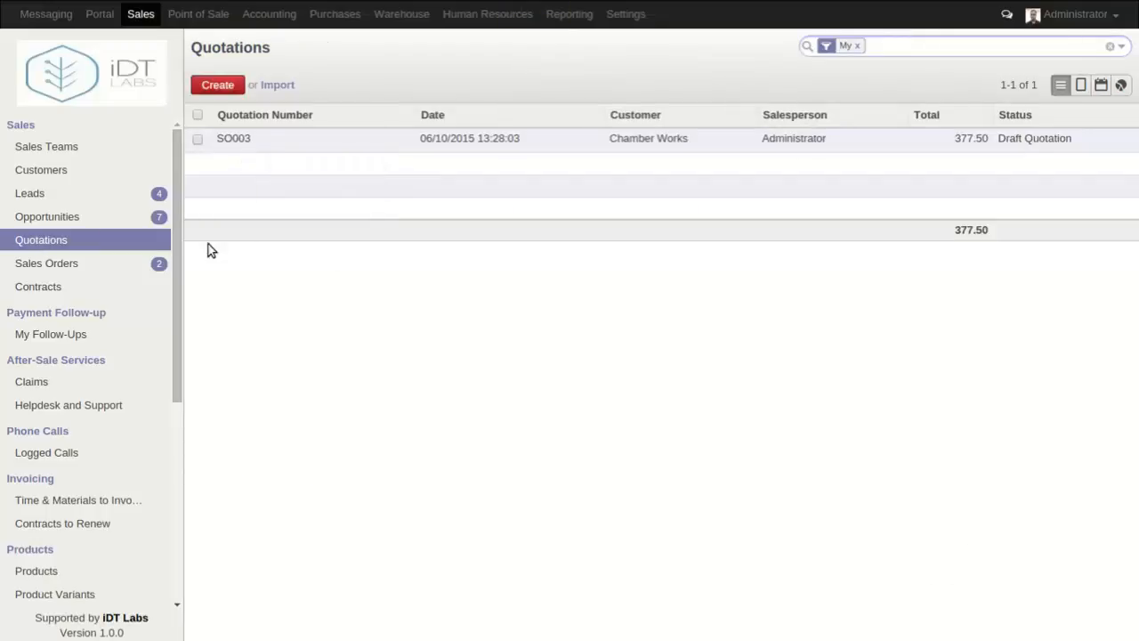
pyautogui.click(67, 267)
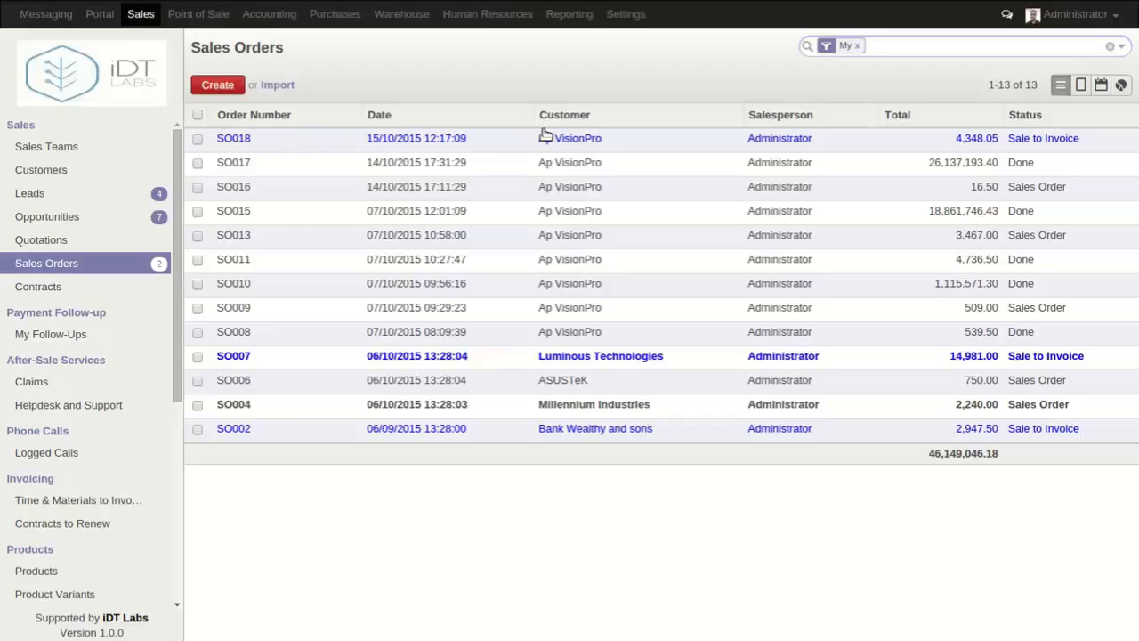
pyautogui.click(1023, 146)
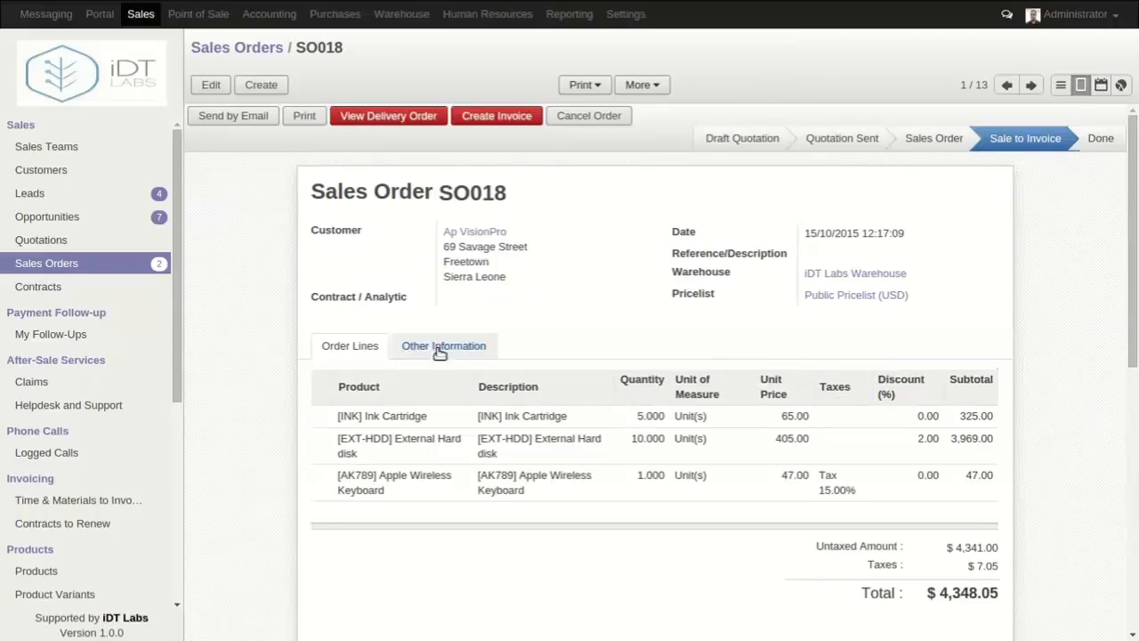
# Step: Review the sales order's message history, then open the order for editing and save it without changes
pyautogui.scroll(-3, 496, 339)
pyautogui.scroll(-3, 495, 339)
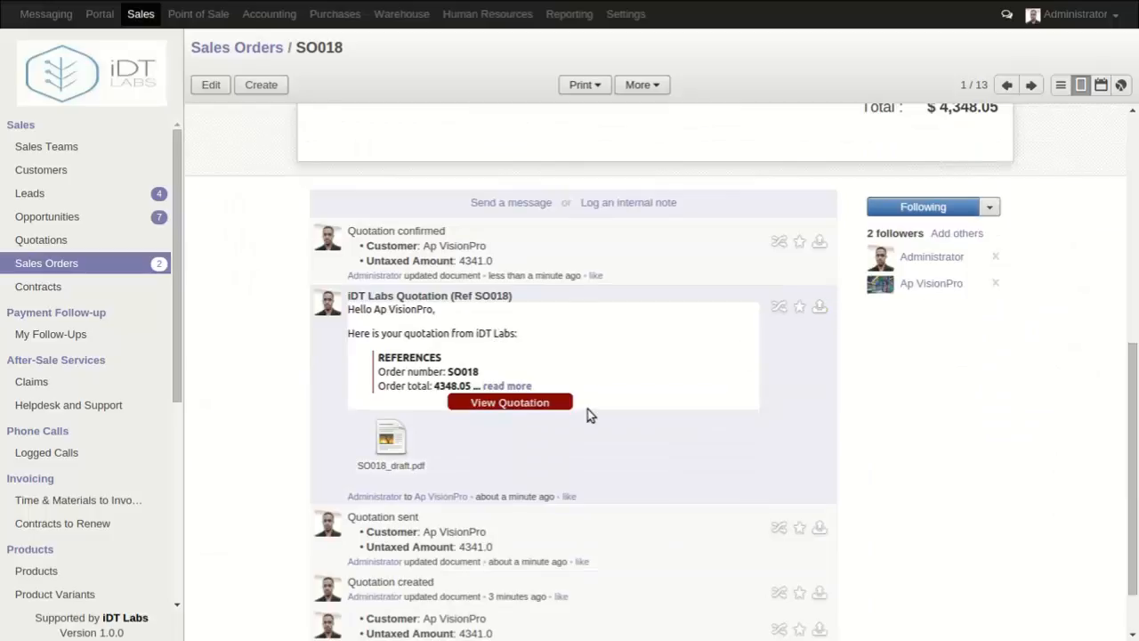
pyautogui.scroll(5, 588, 408)
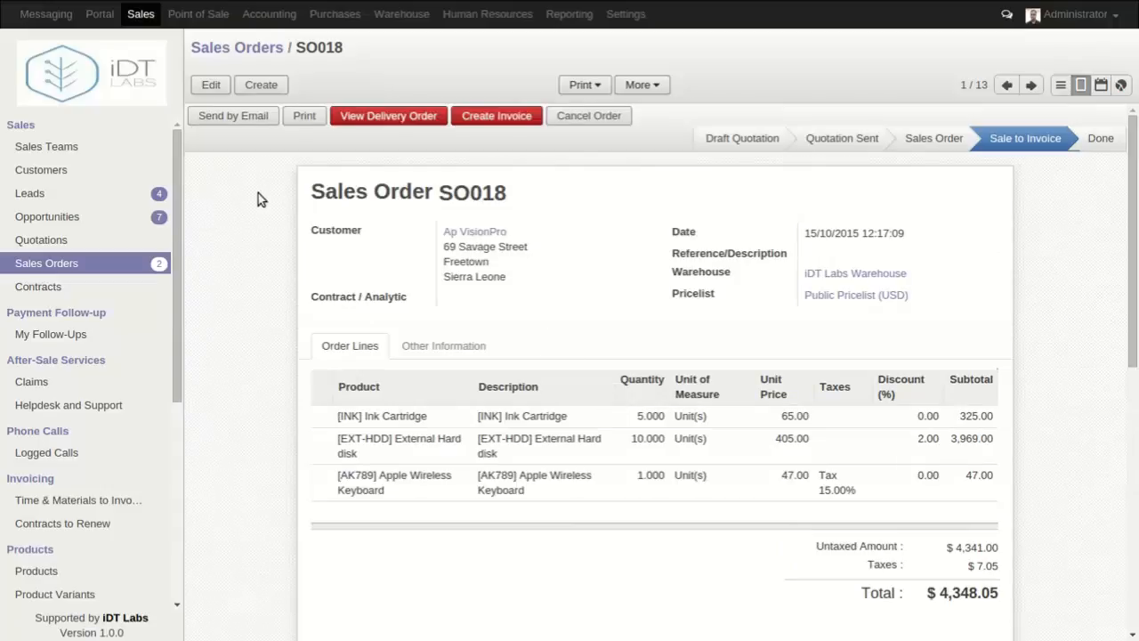
pyautogui.click(211, 85)
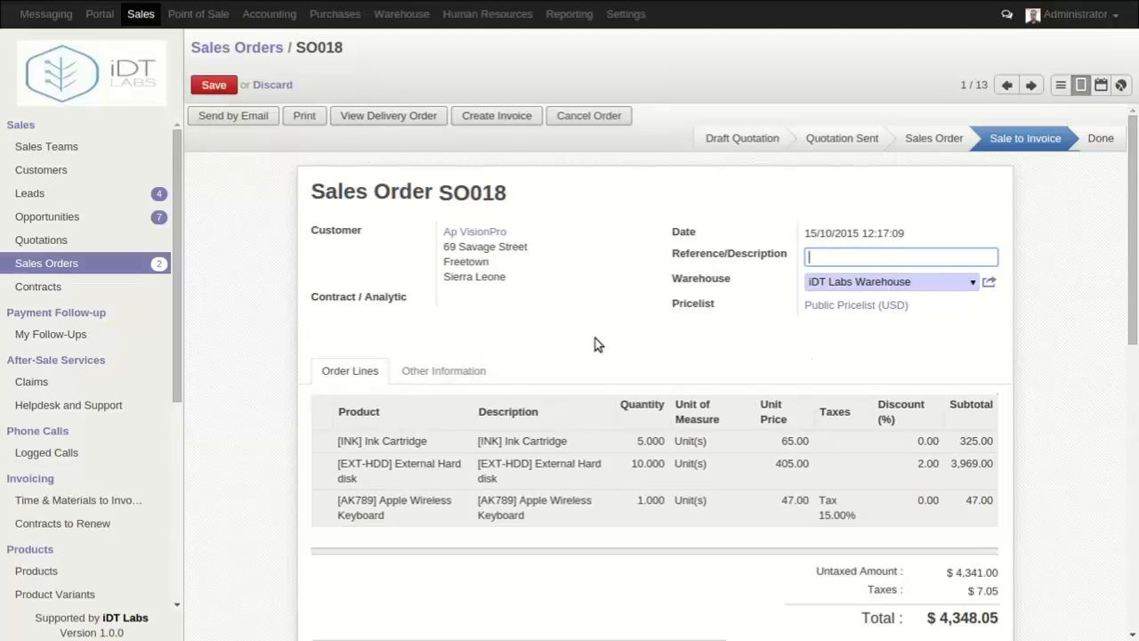
pyautogui.click(211, 89)
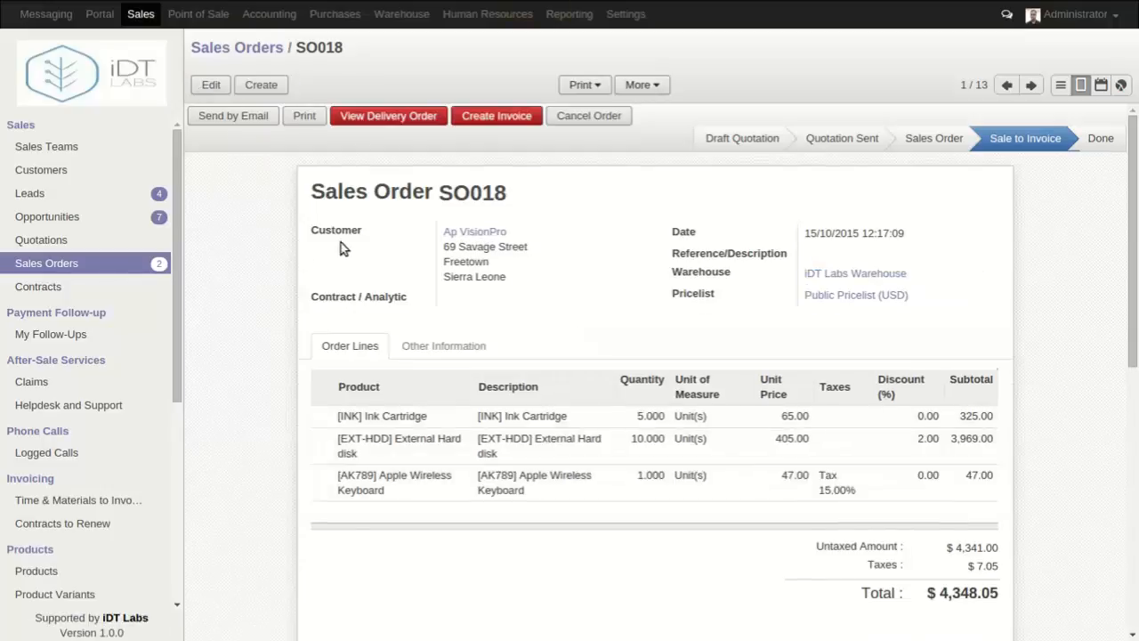
# Step: Check product availability on the order's delivery order and apply the transfer of all listed products in full quantity
pyautogui.click(379, 122)
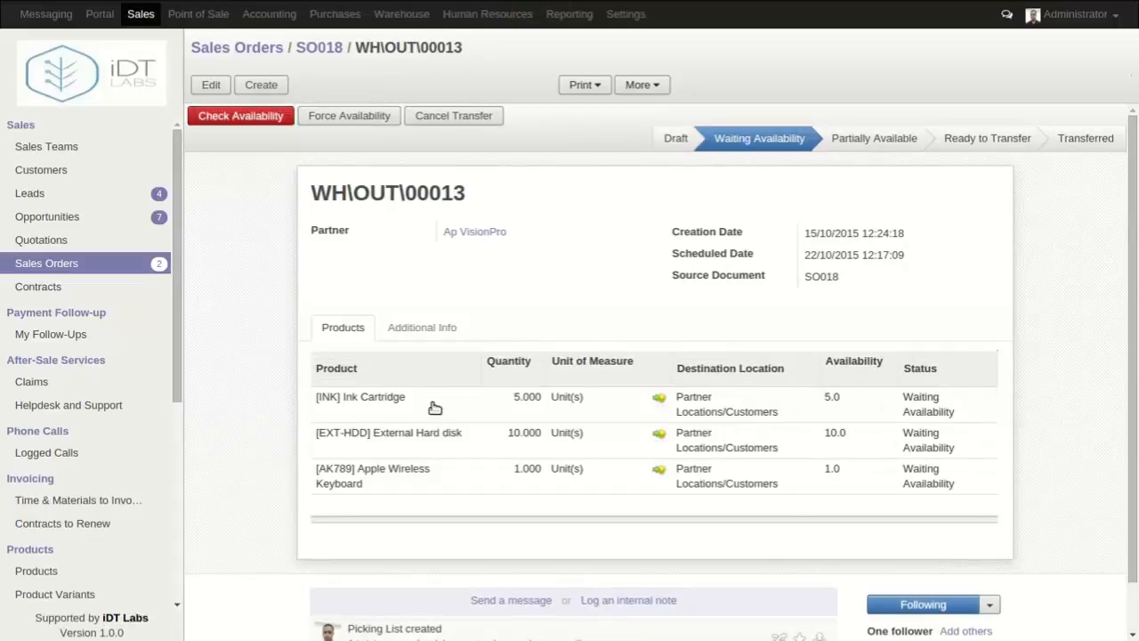
pyautogui.click(236, 122)
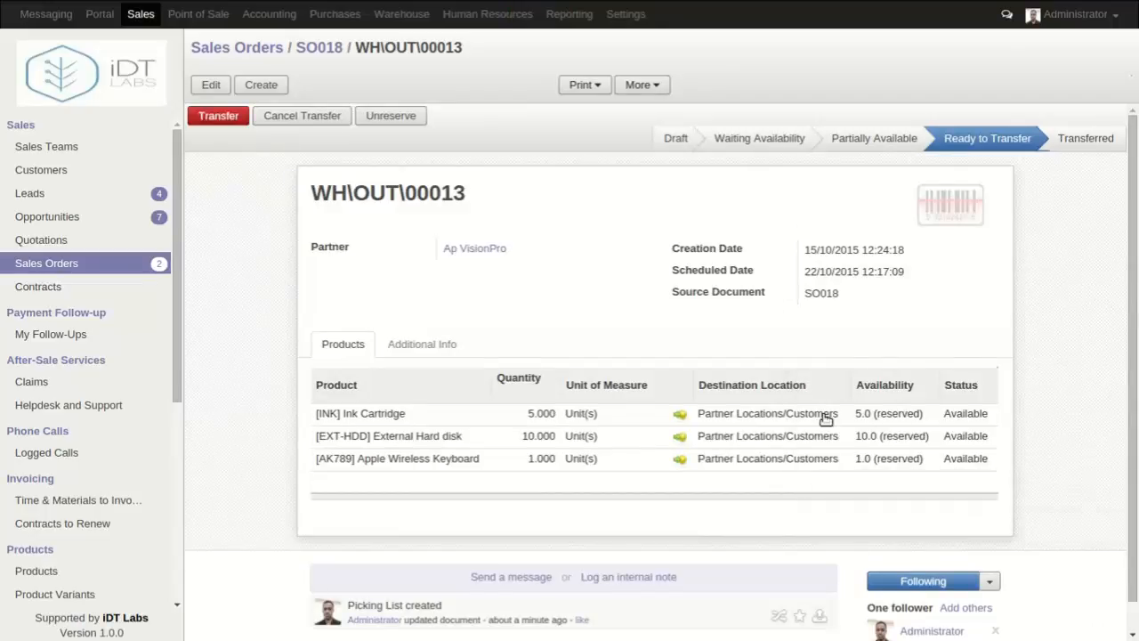
pyautogui.click(219, 120)
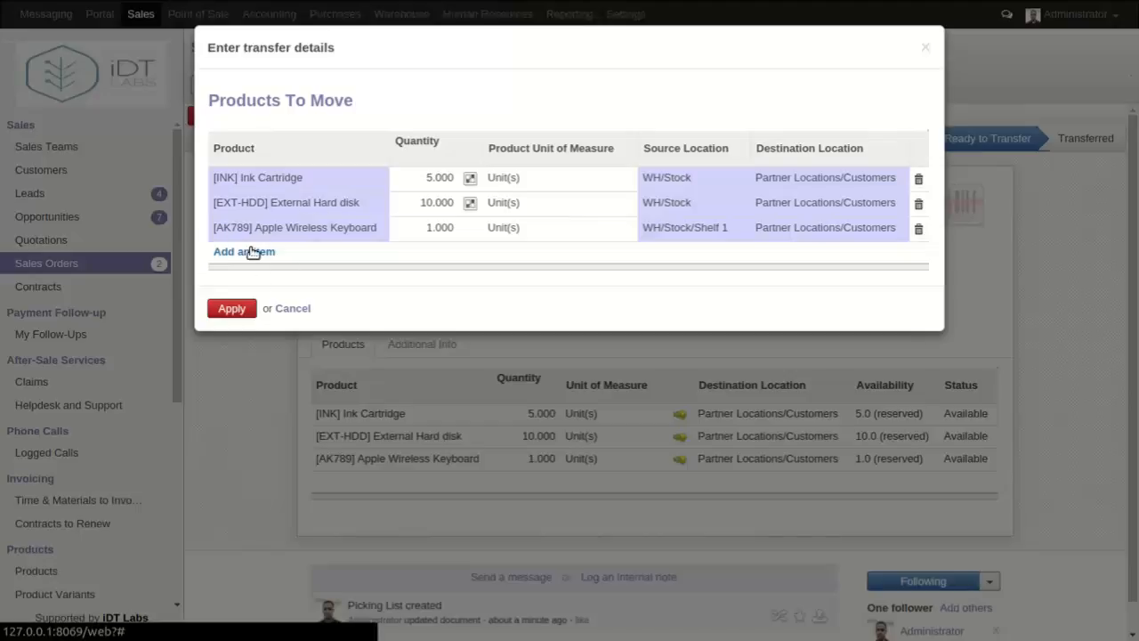
pyautogui.click(231, 308)
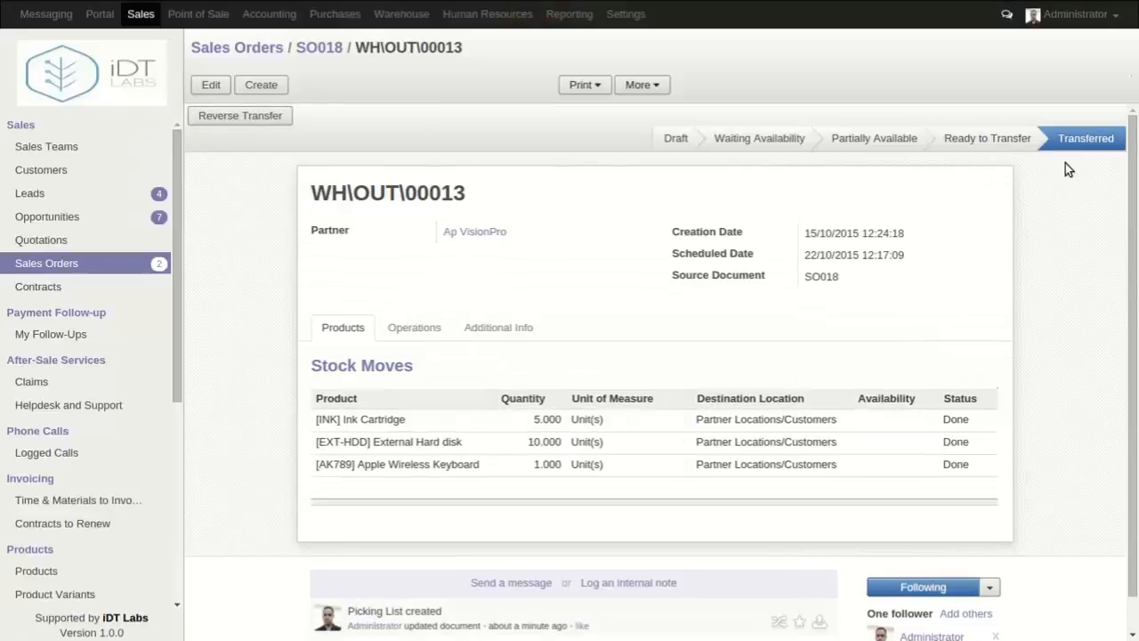
# Step: Check the delivery order's status, reopen it from the sales order and return to the sales order
pyautogui.moveTo(1089, 150)
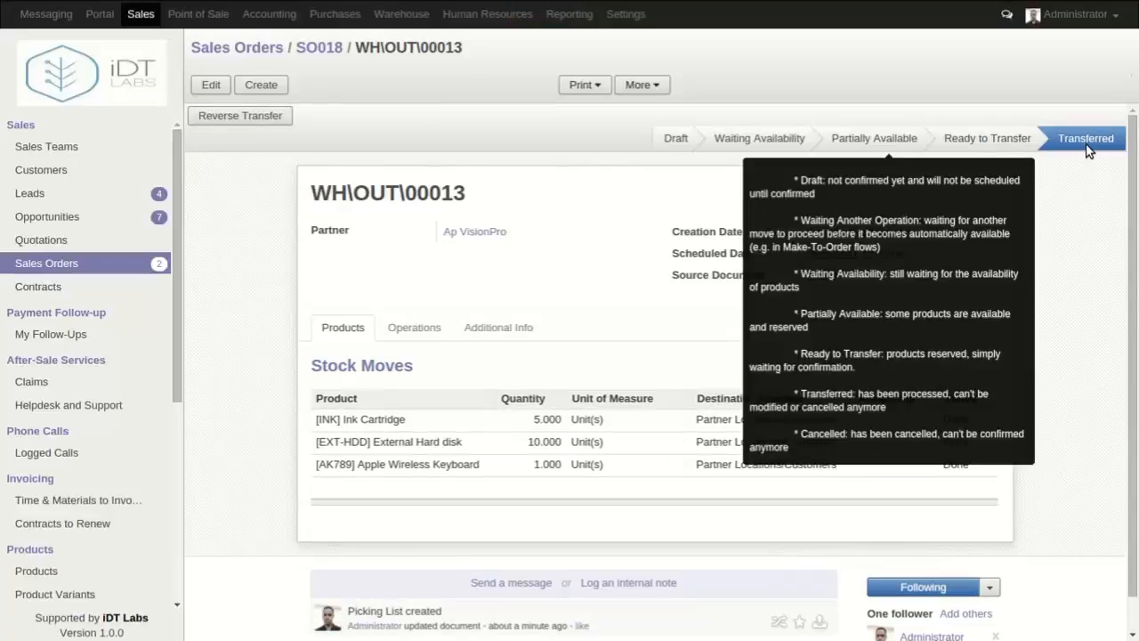
pyautogui.click(320, 49)
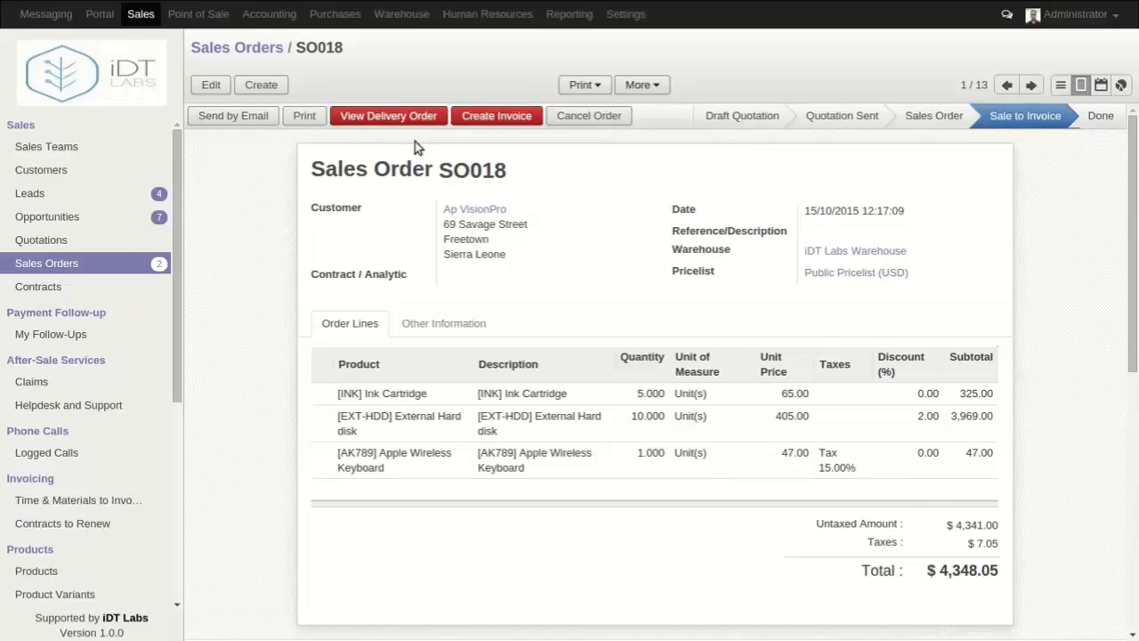
pyautogui.click(393, 116)
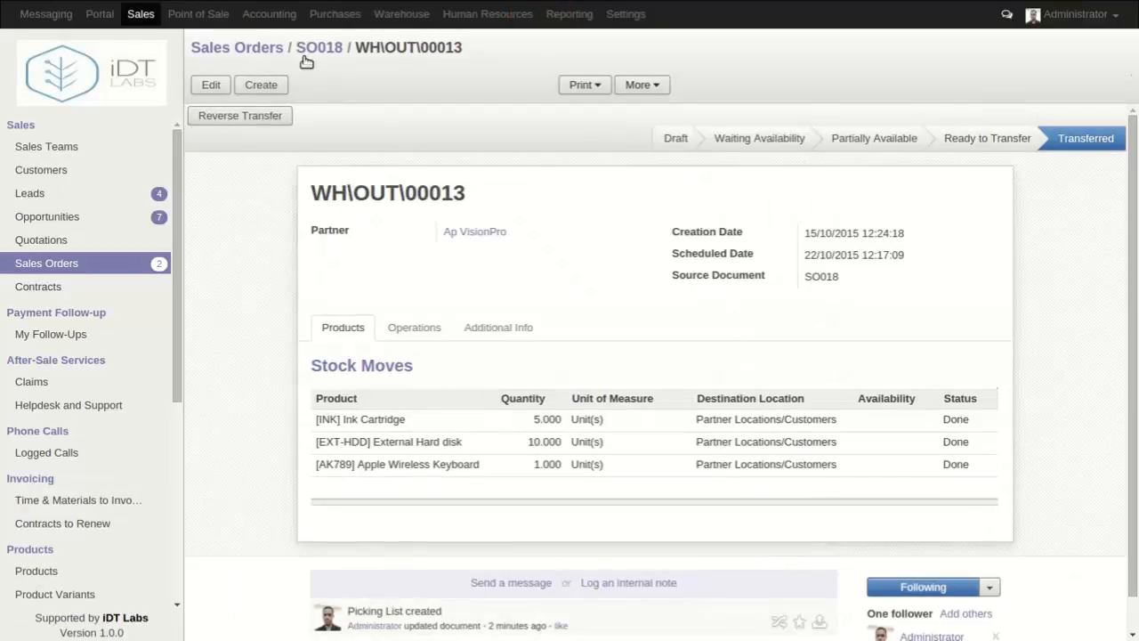
pyautogui.click(314, 49)
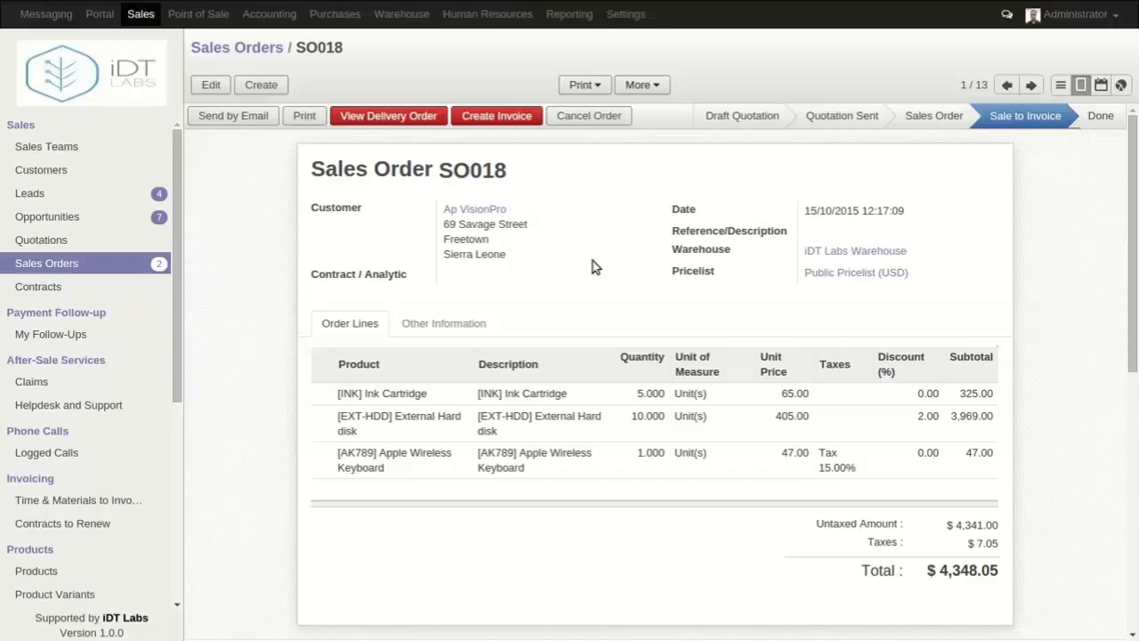
# Step: Choose to invoice some order lines, show them and select the Ink Cartridge and External Hard disk lines
pyautogui.click(487, 117)
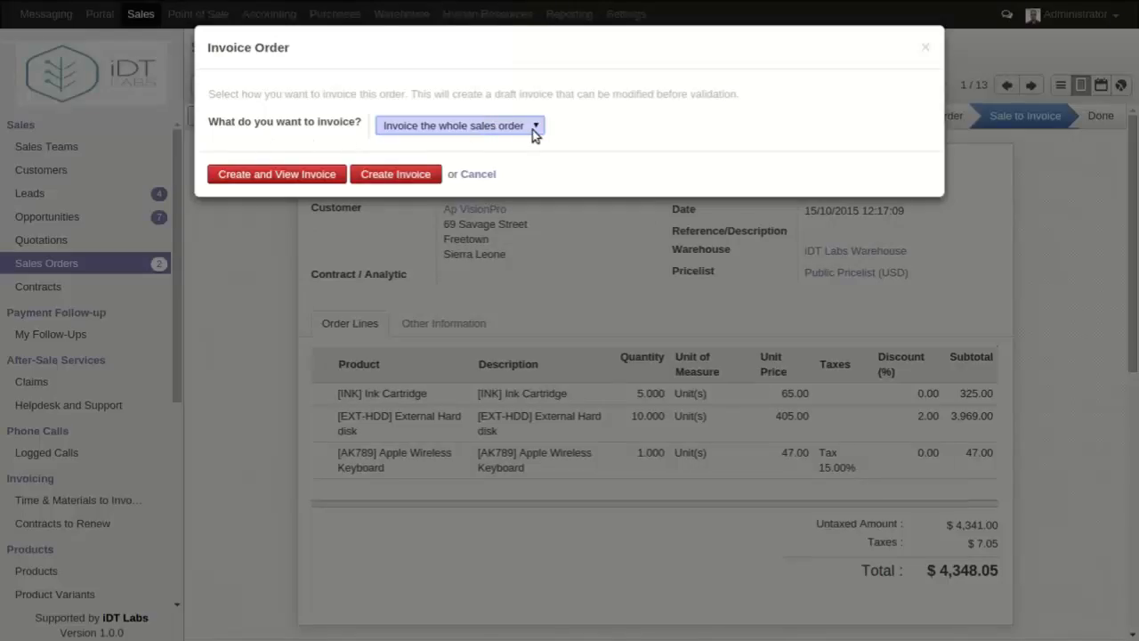
pyautogui.click(489, 126)
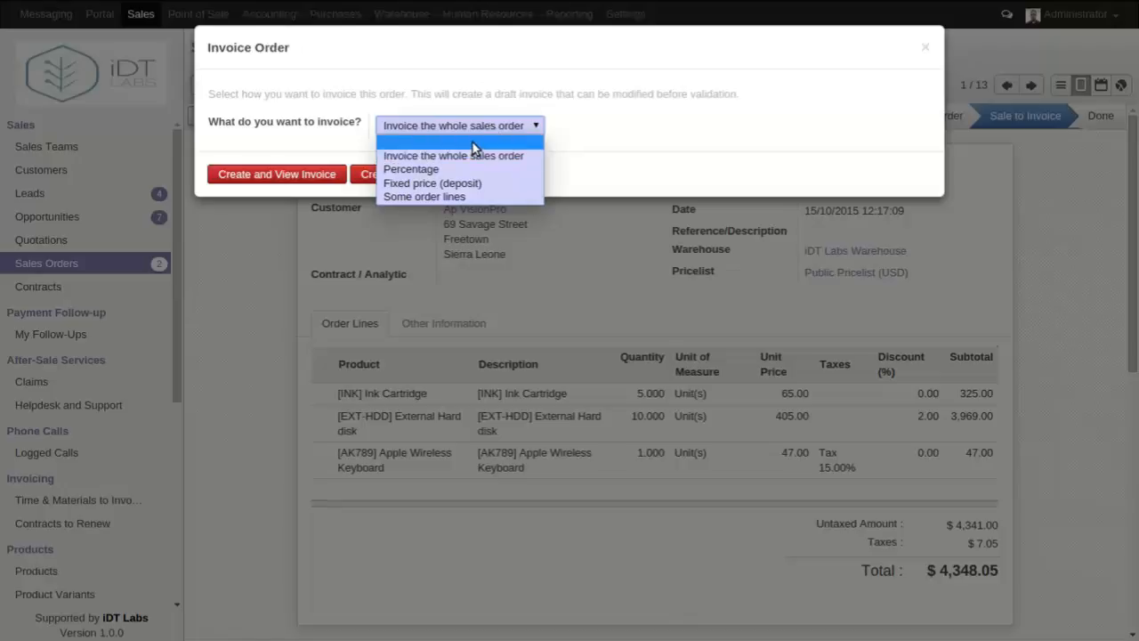
pyautogui.click(486, 195)
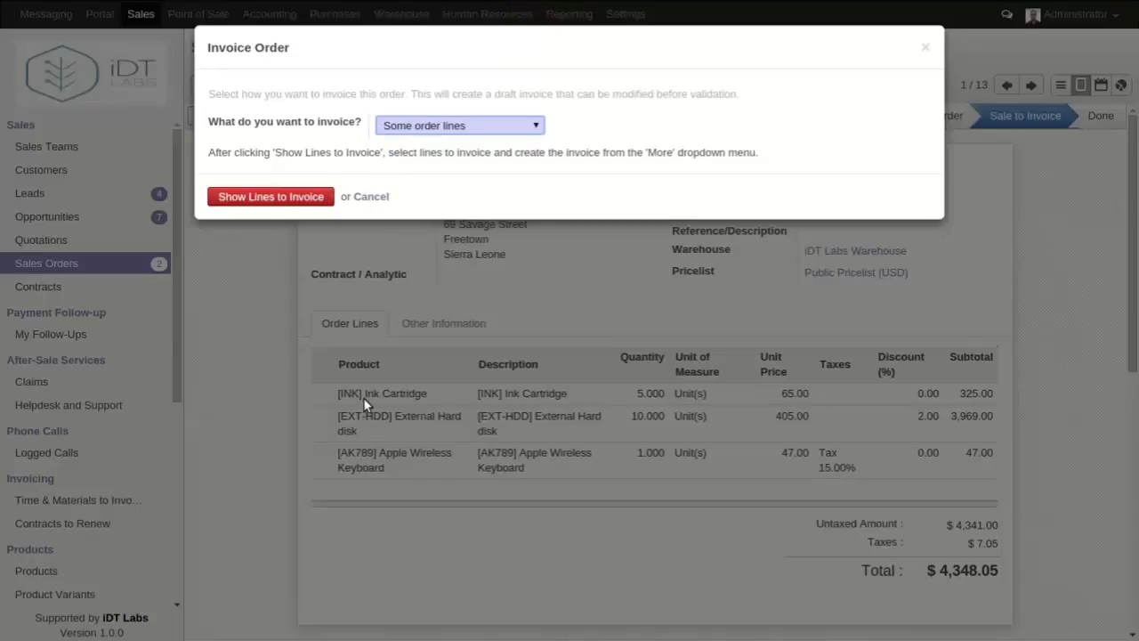
pyautogui.click(275, 195)
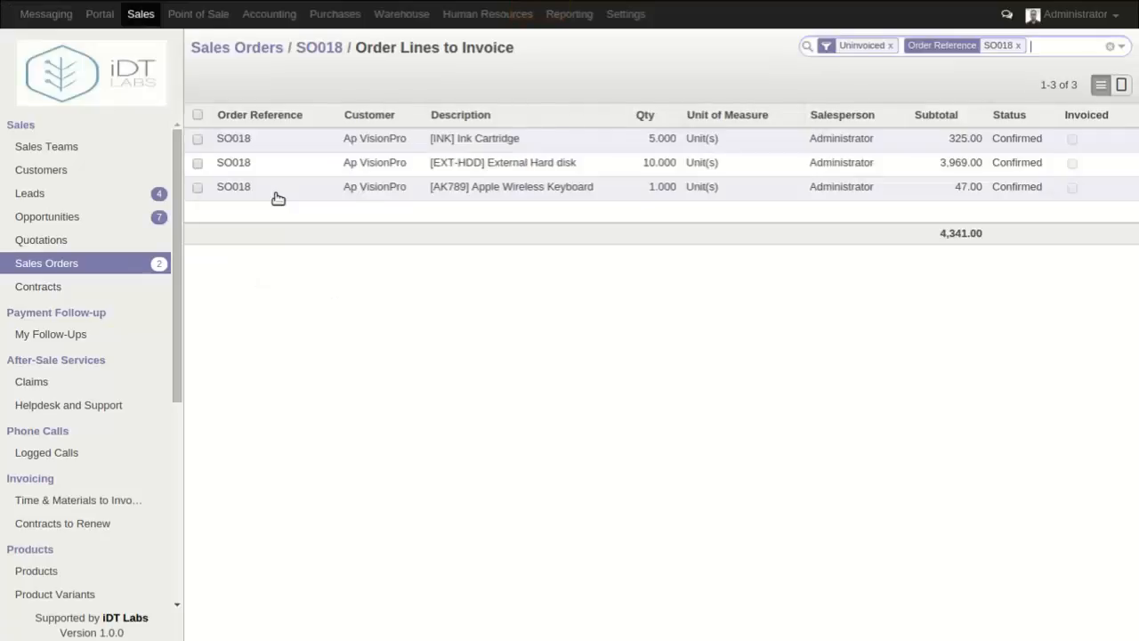
pyautogui.click(197, 140)
pyautogui.click(197, 164)
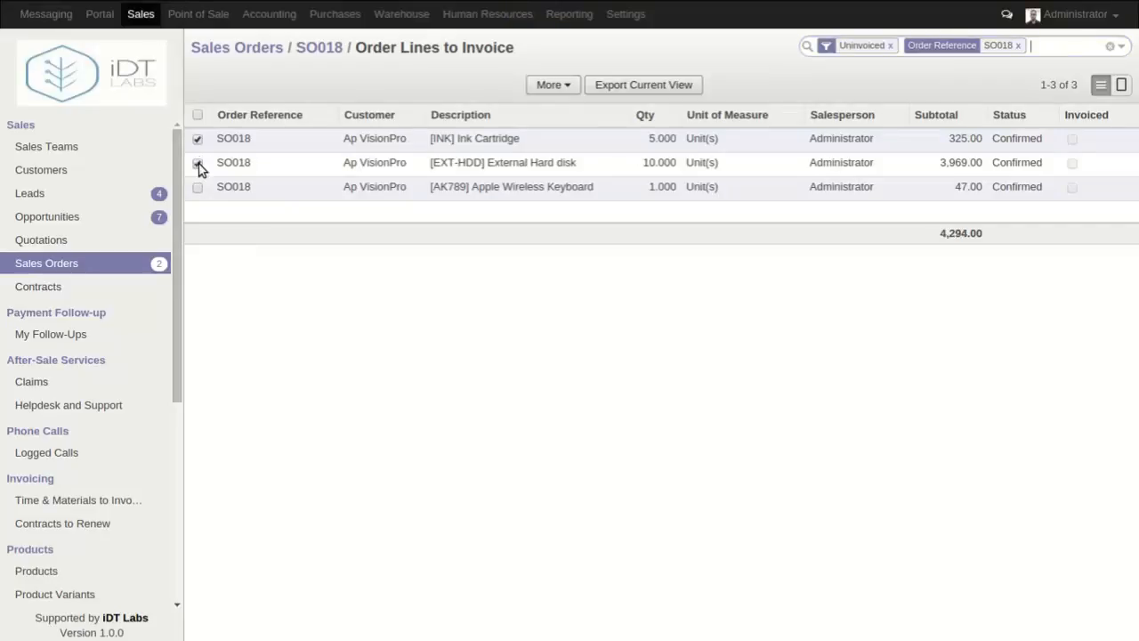
# Step: Look at the Create Invoice action for different line selections, clear the selection and return to the sales order without invoicing
pyautogui.click(550, 86)
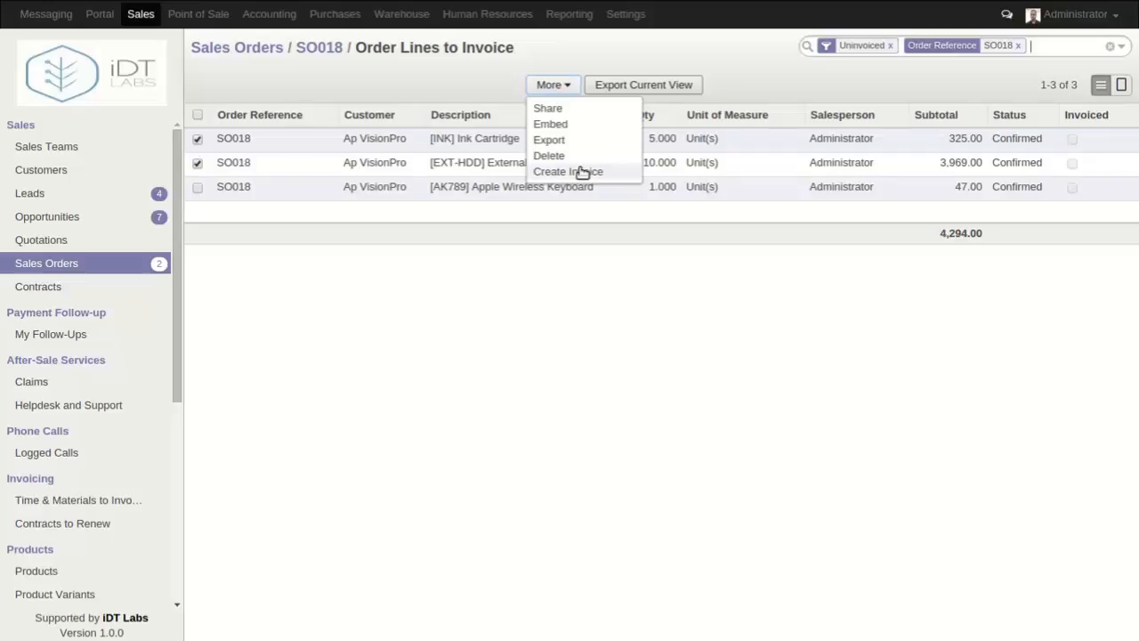
pyautogui.click(475, 285)
pyautogui.click(198, 164)
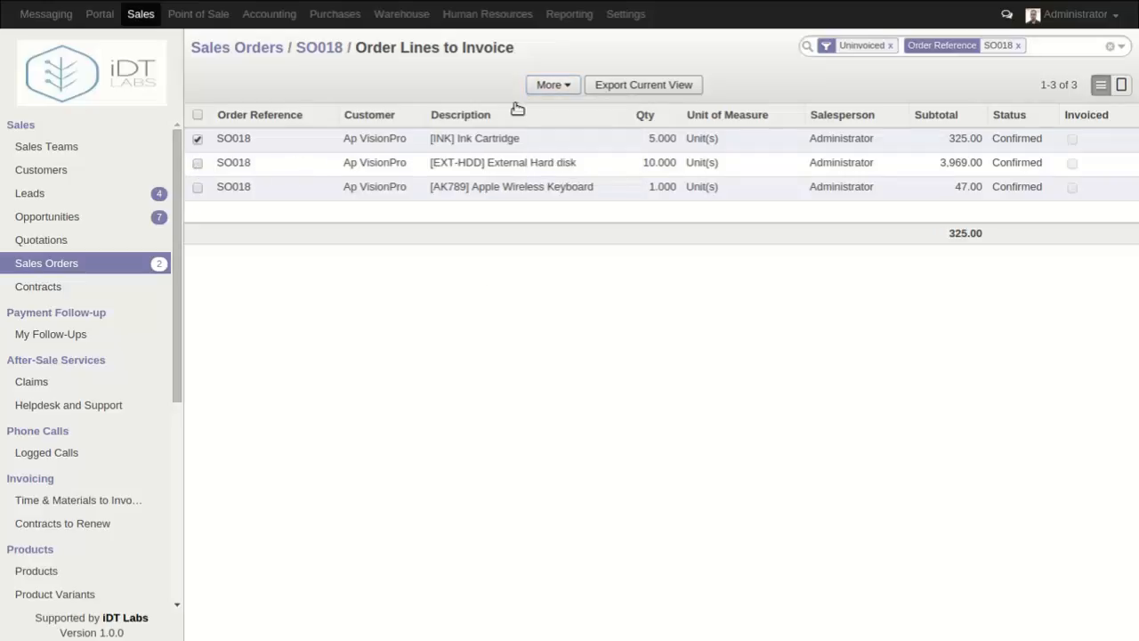
pyautogui.click(556, 85)
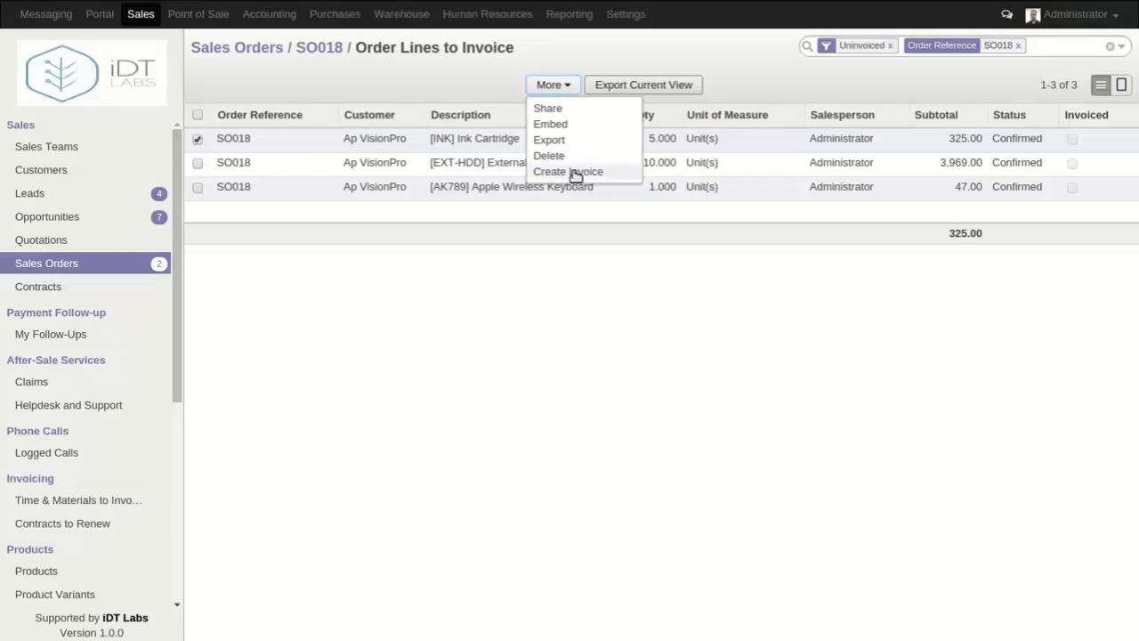
pyautogui.click(501, 285)
pyautogui.click(198, 115)
pyautogui.click(197, 116)
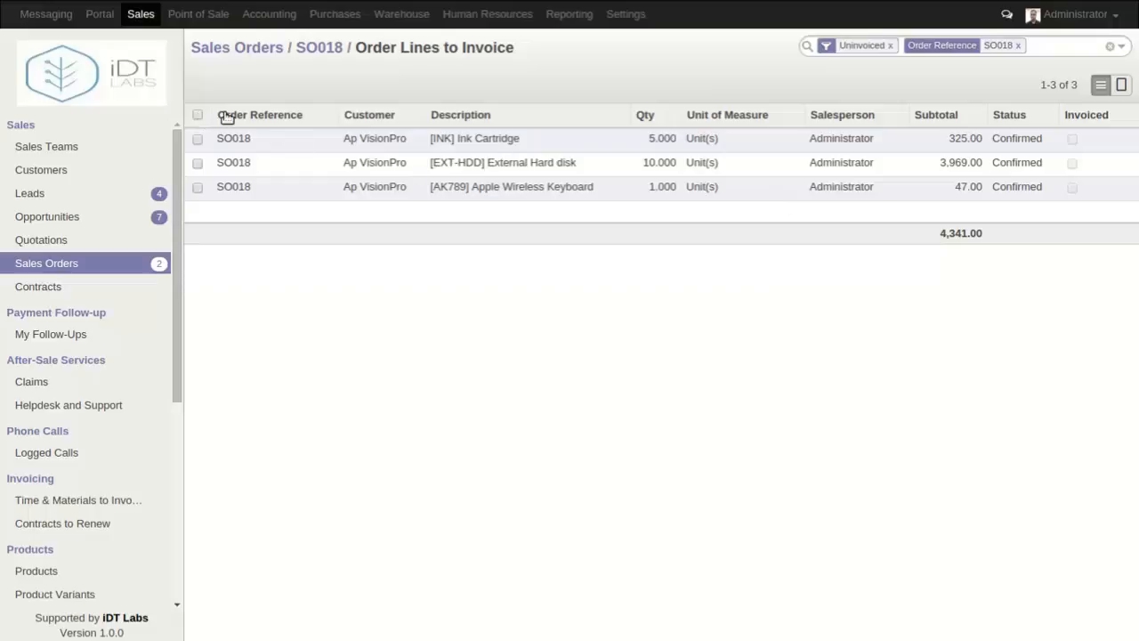
pyautogui.click(311, 49)
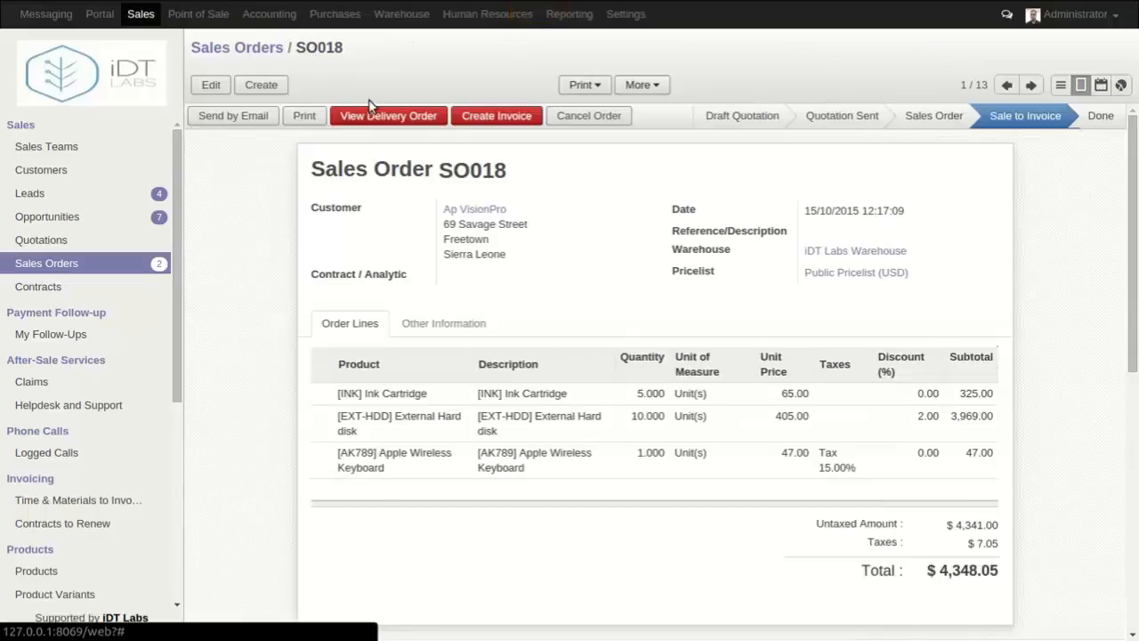
# Step: Look at the Fixed price (deposit) invoicing option with its advance product and amount, and cancel without creating an invoice
pyautogui.click(496, 115)
pyautogui.click(483, 127)
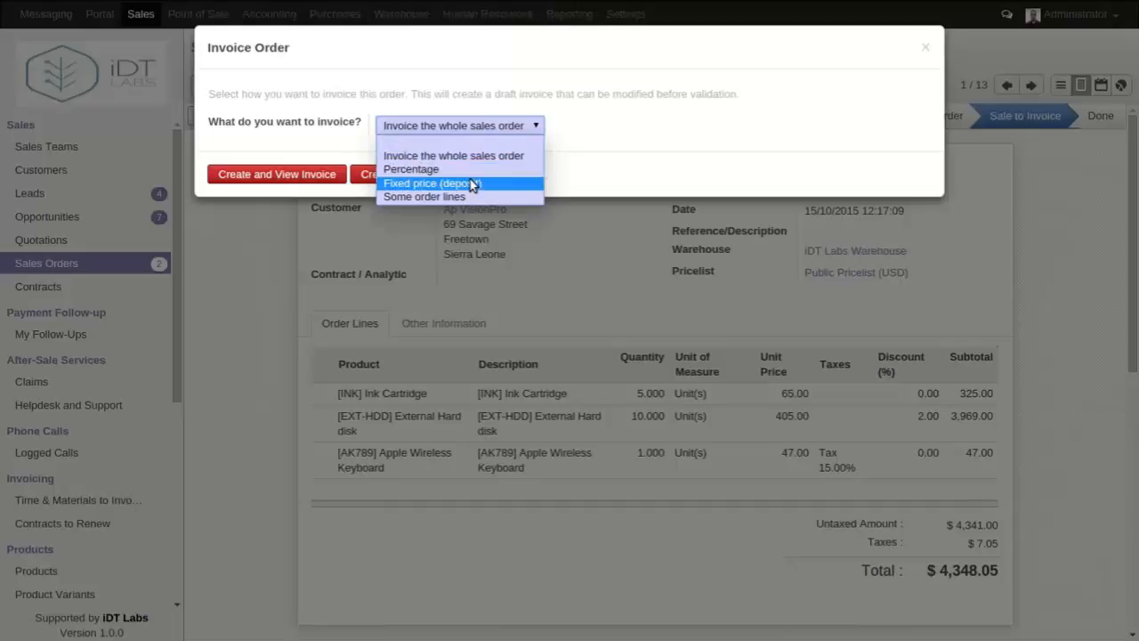
pyautogui.click(469, 183)
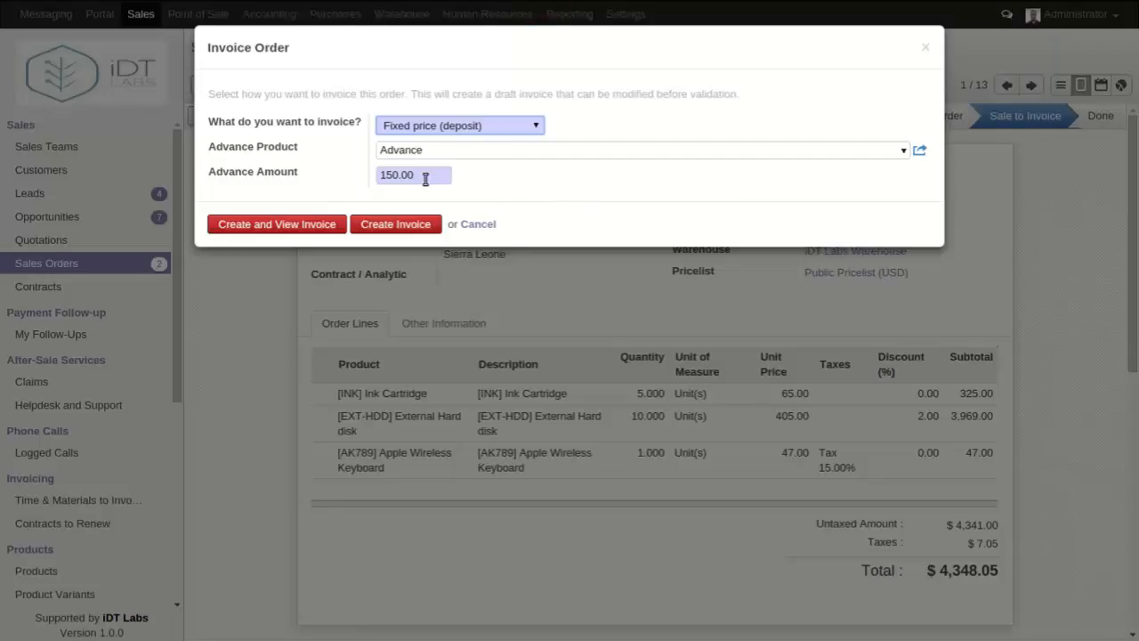
pyautogui.moveTo(435, 172); pyautogui.dragTo(338, 167)
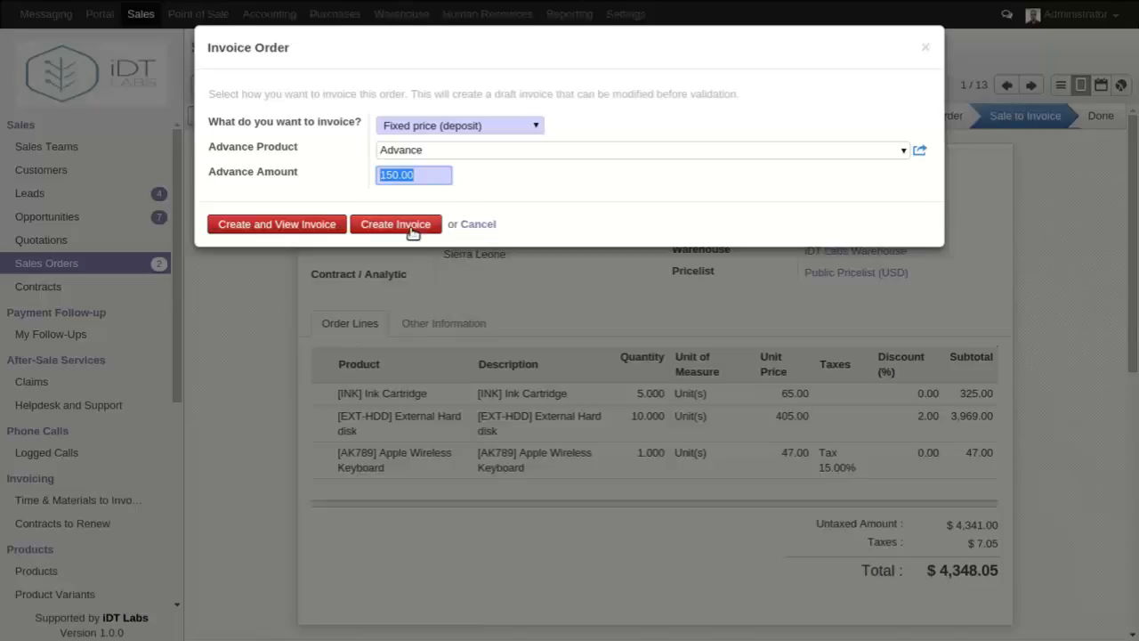
pyautogui.click(479, 227)
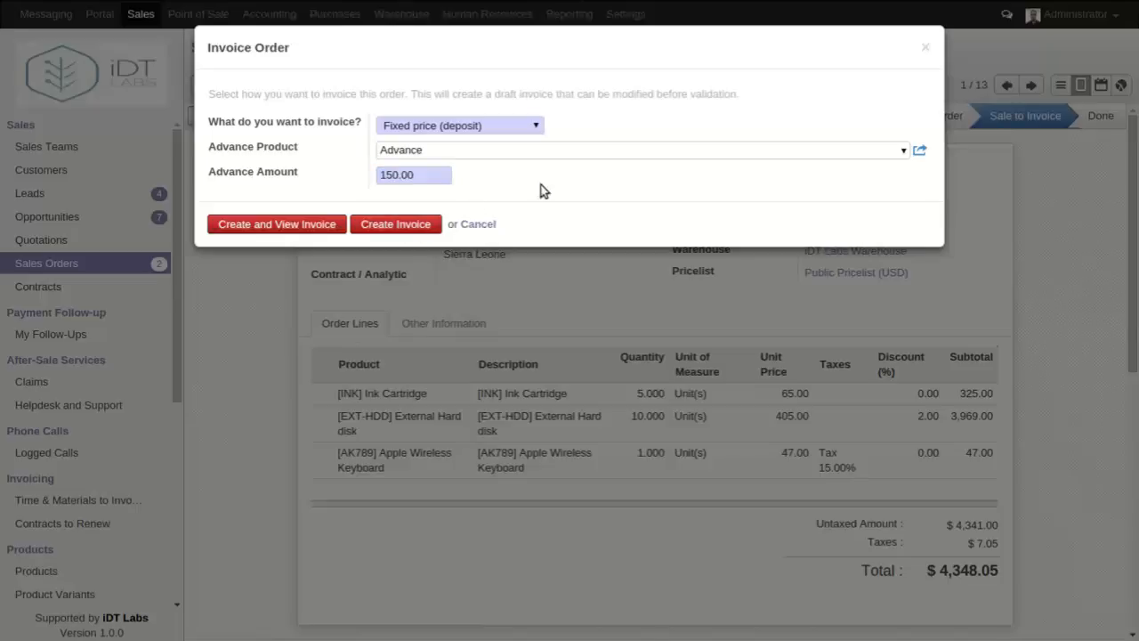
pyautogui.click(478, 227)
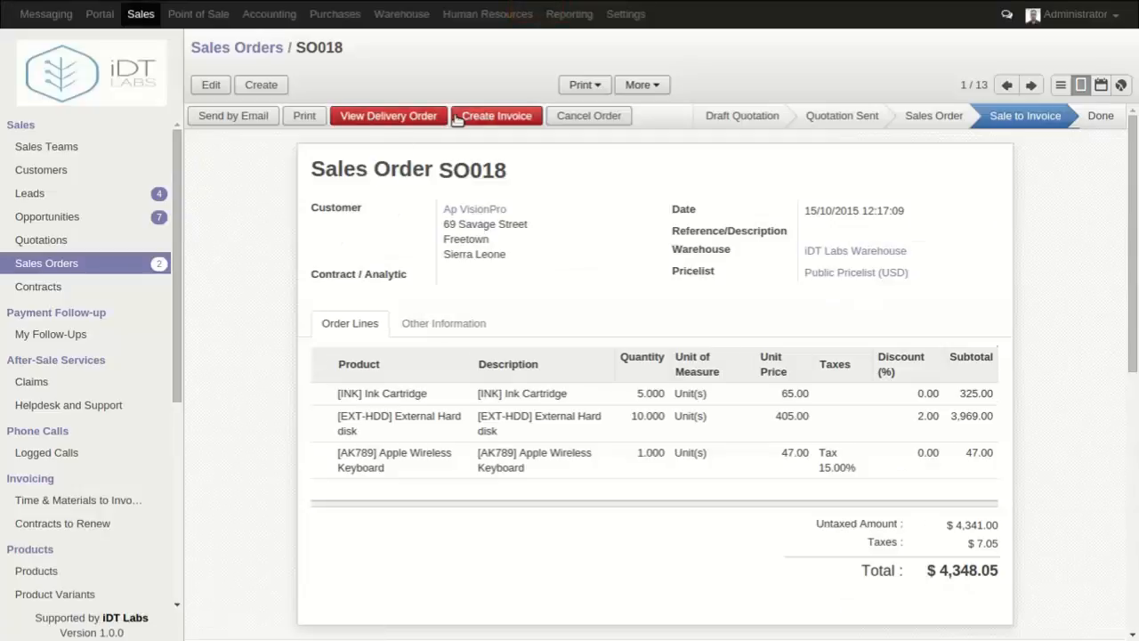
# Step: Look at the Percentage invoicing option and its advance amount, and cancel without creating an invoice
pyautogui.click(455, 116)
pyautogui.click(498, 126)
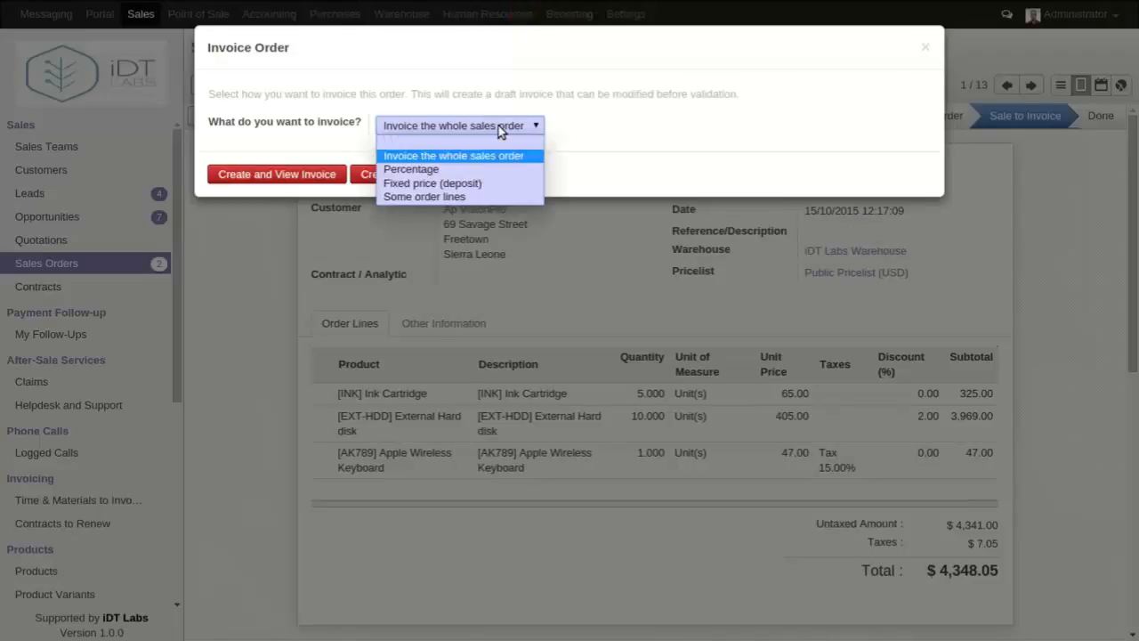
pyautogui.click(479, 170)
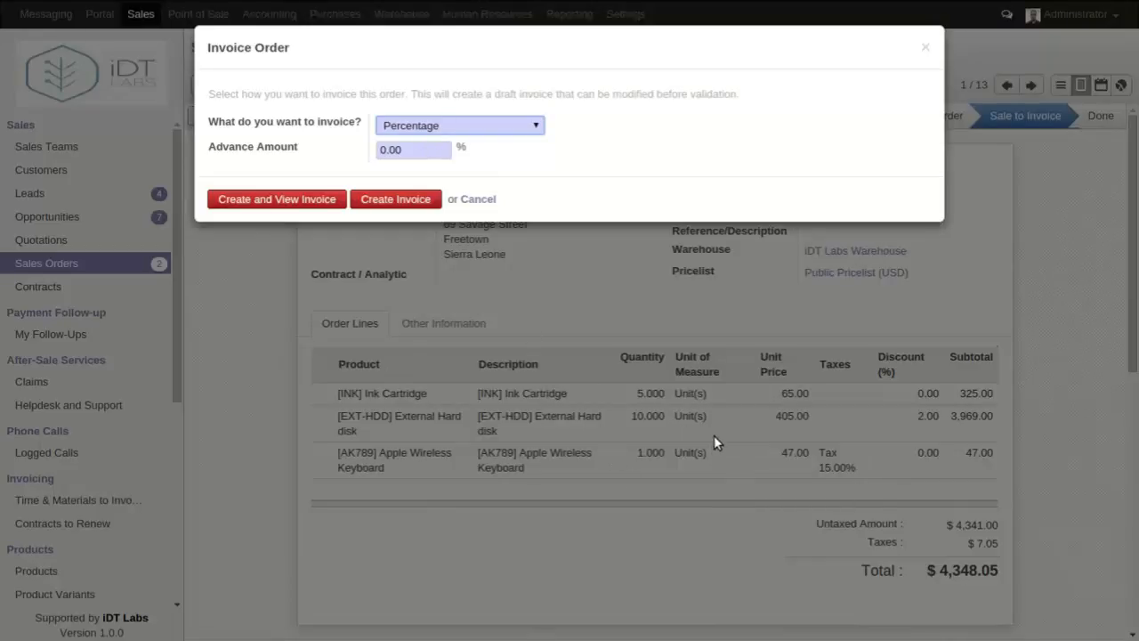
pyautogui.click(427, 149)
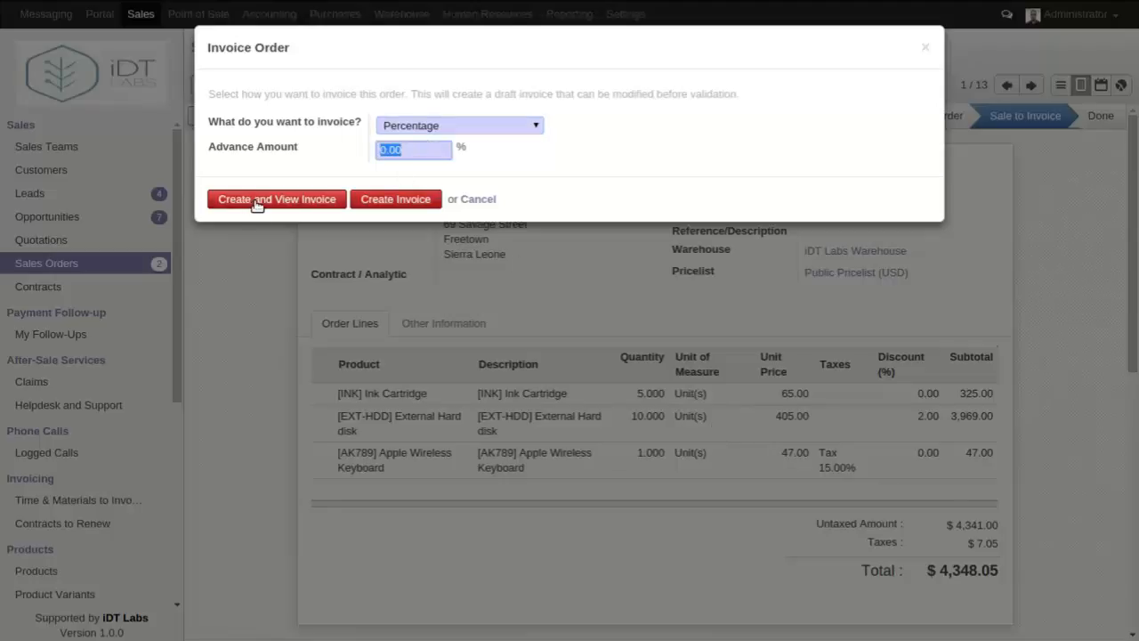
pyautogui.click(478, 199)
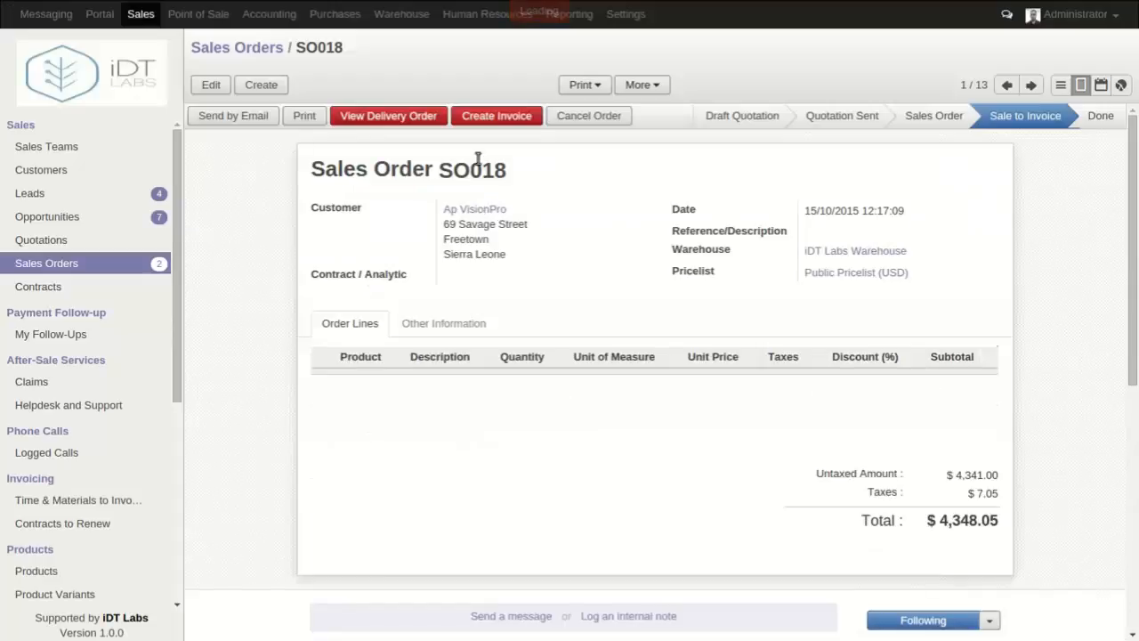
# Step: Check the sales order's delivery order, return to the order, and create and view an invoice for the whole sales order
pyautogui.click(418, 119)
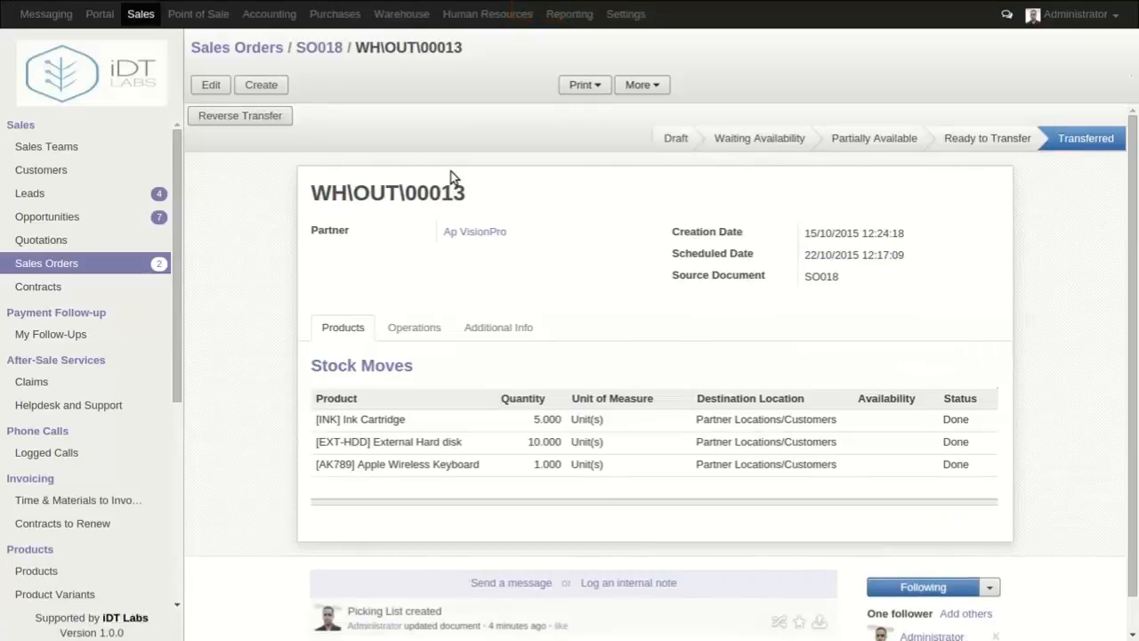
pyautogui.click(310, 48)
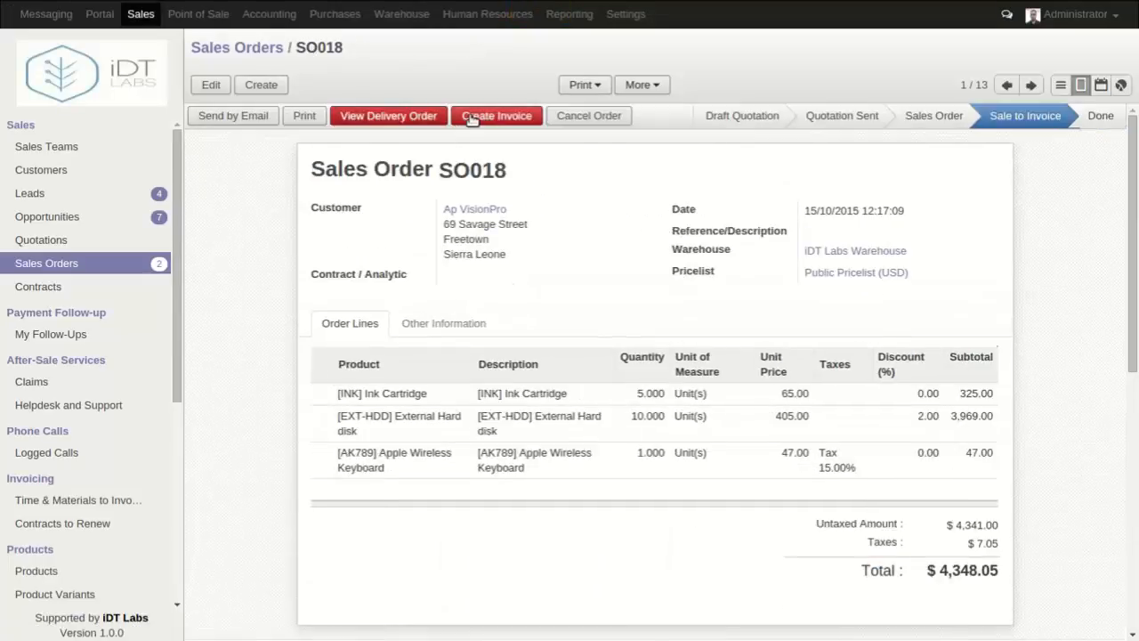
pyautogui.click(474, 116)
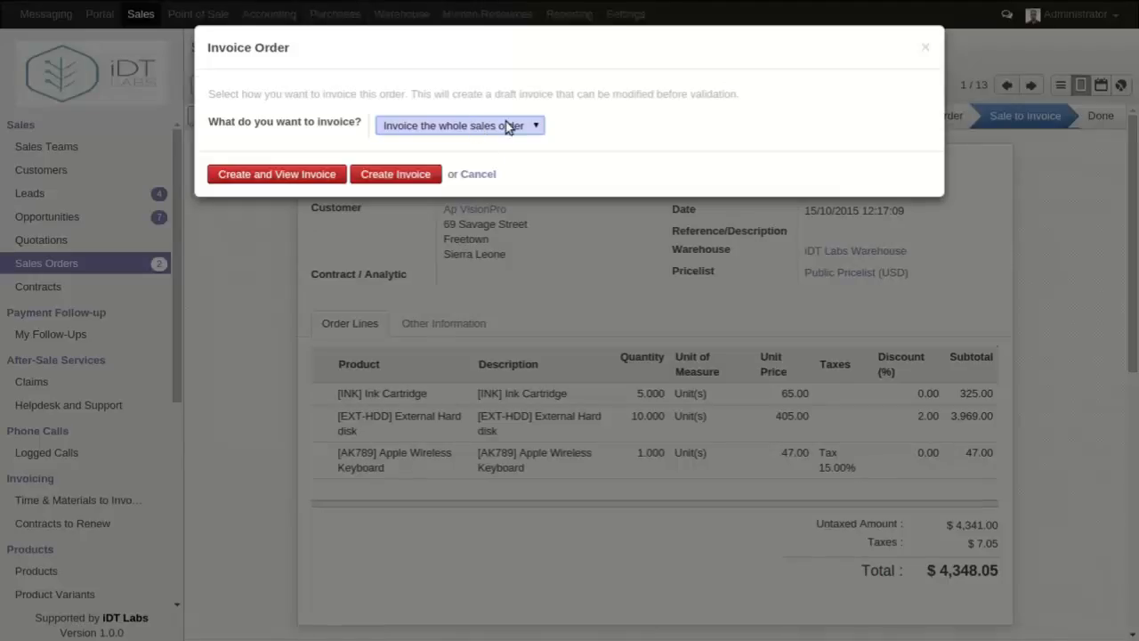
pyautogui.click(507, 126)
pyautogui.click(509, 125)
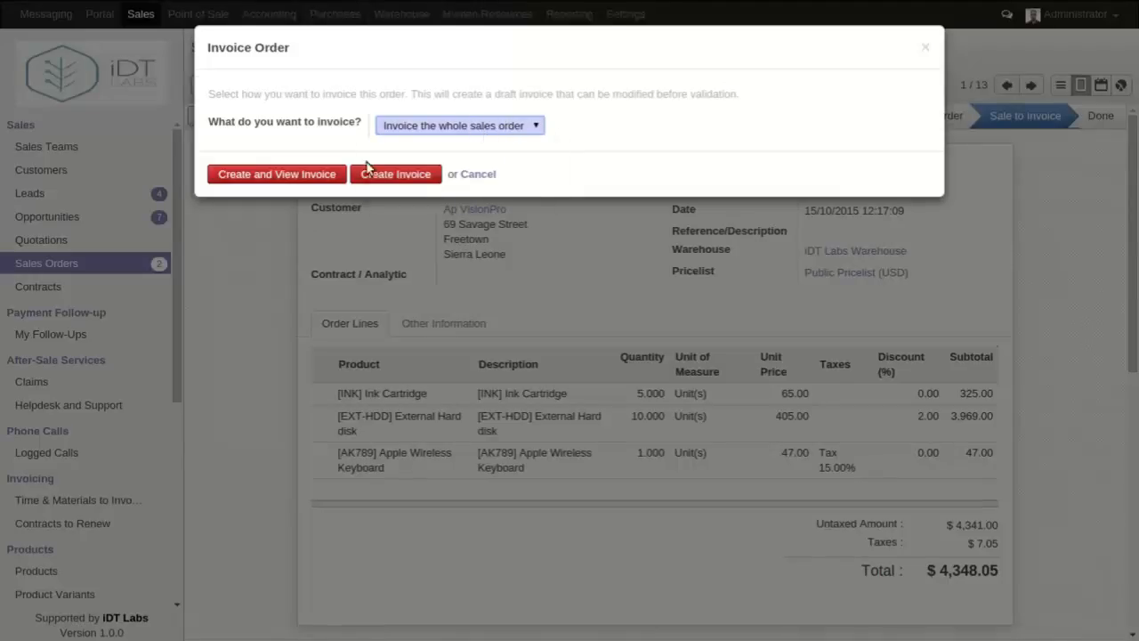
pyautogui.click(288, 175)
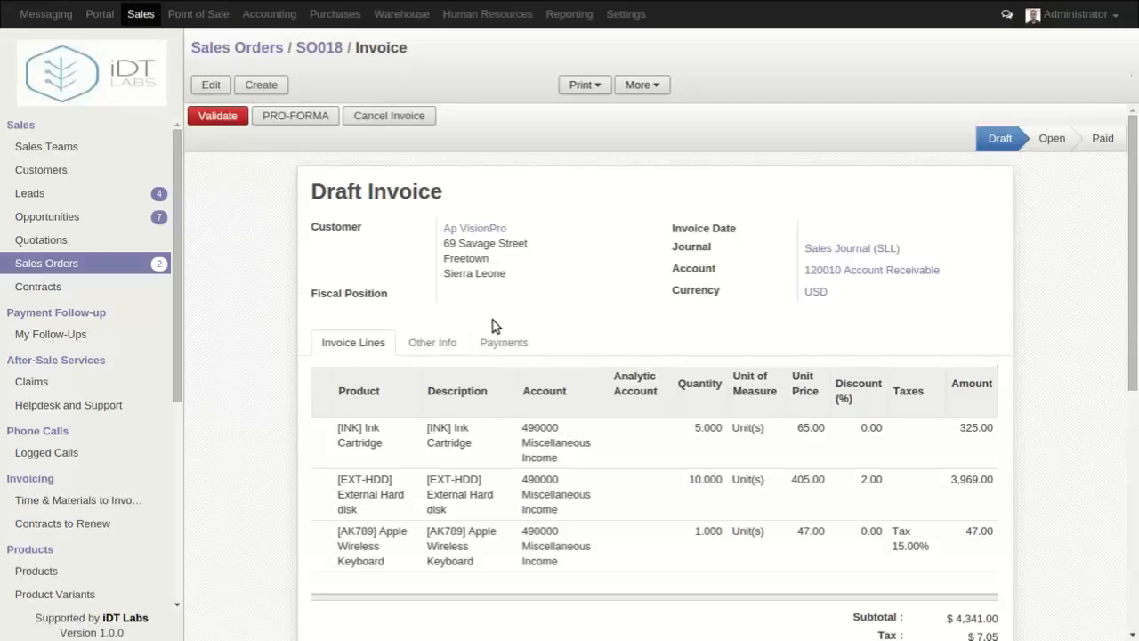
# Step: Review the draft invoice's details and lines in edit mode, save it without changes and validate it
pyautogui.moveTo(998, 141)
pyautogui.click(211, 84)
pyautogui.scroll(-5, 583, 391)
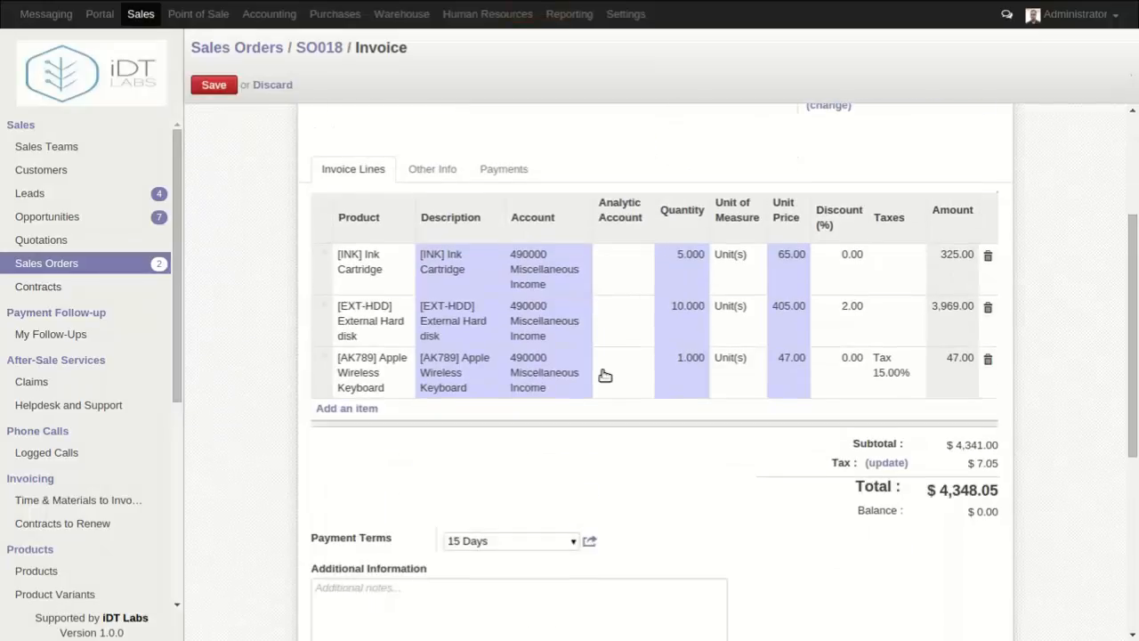
pyautogui.scroll(3, 640, 307)
pyautogui.scroll(2, 646, 291)
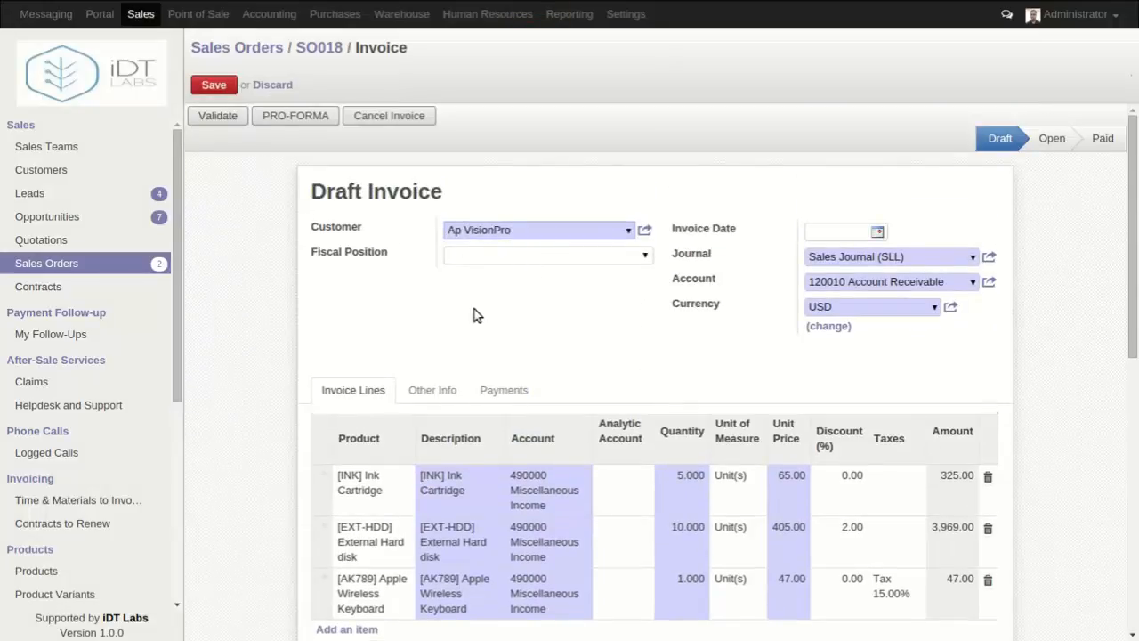
pyautogui.click(213, 85)
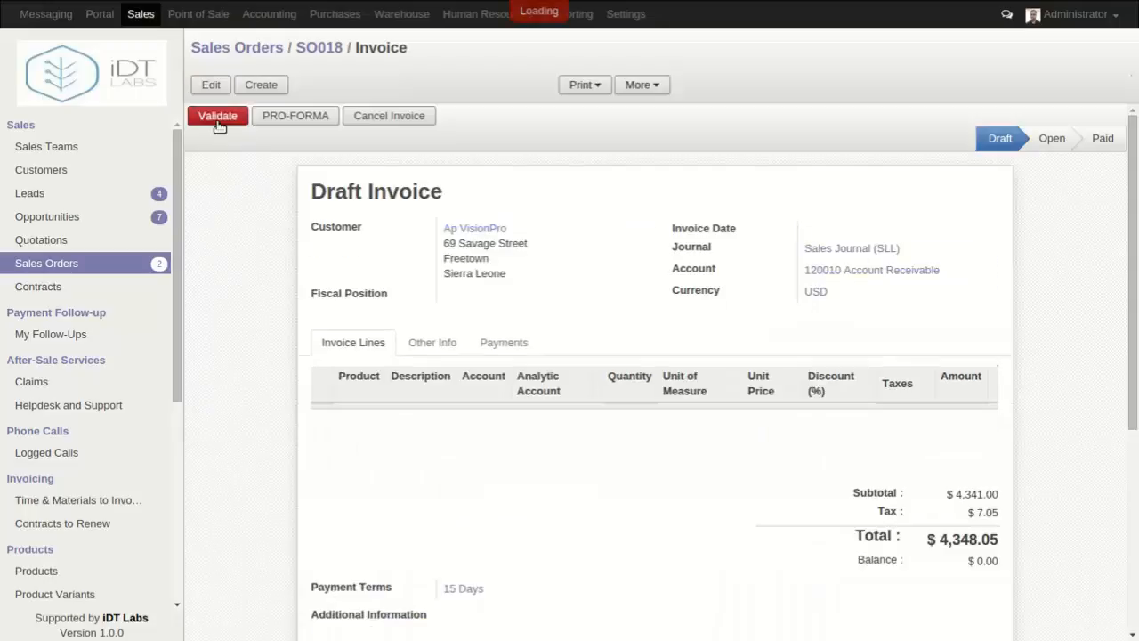
pyautogui.click(233, 120)
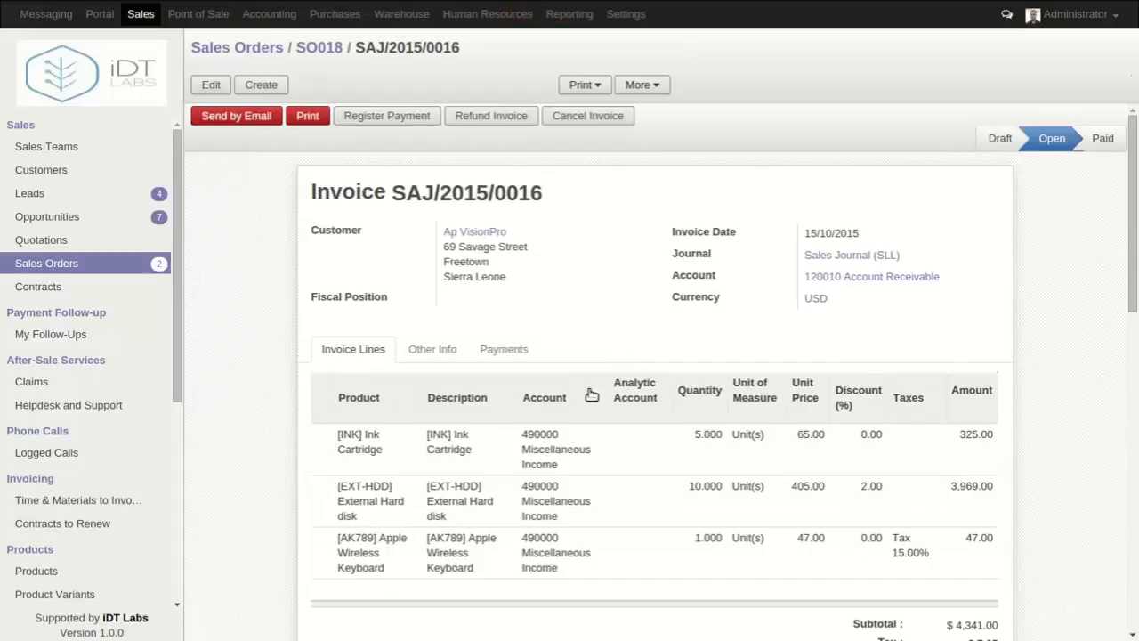
# Step: Compose an email for the validated invoice with the Invoice - Send by Email template and read through its message
pyautogui.moveTo(302, 193); pyautogui.dragTo(673, 198)
pyautogui.click(593, 274)
pyautogui.click(236, 122)
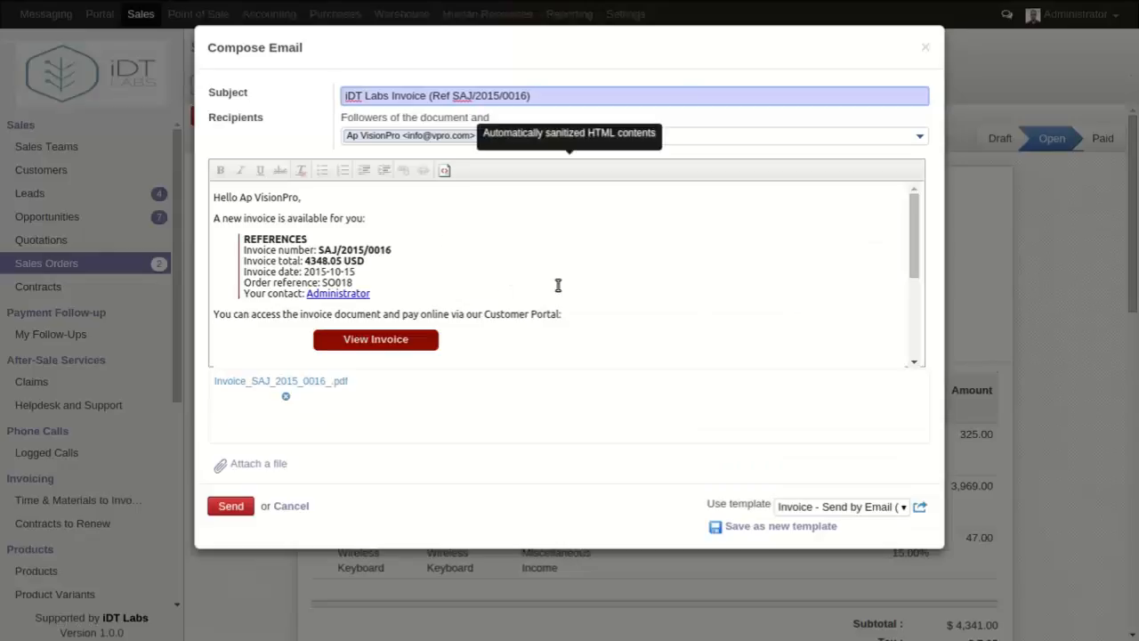
pyautogui.scroll(-5, 770, 293)
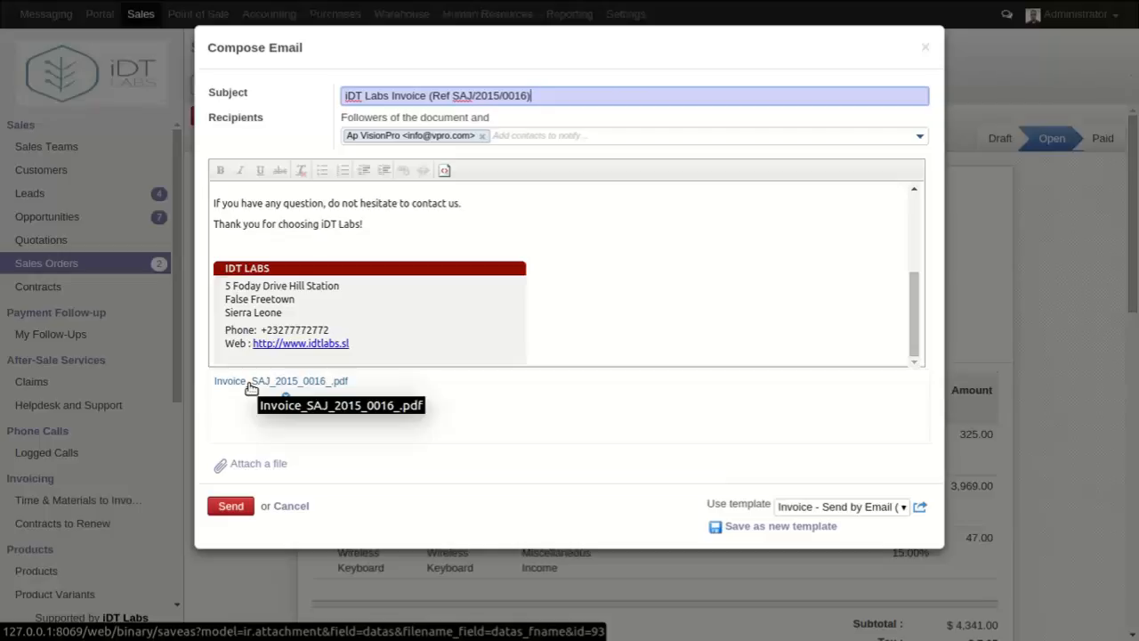
# Step: Open the attached invoice PDF to check its contents, return to the email and send it to the customer
pyautogui.click(295, 384)
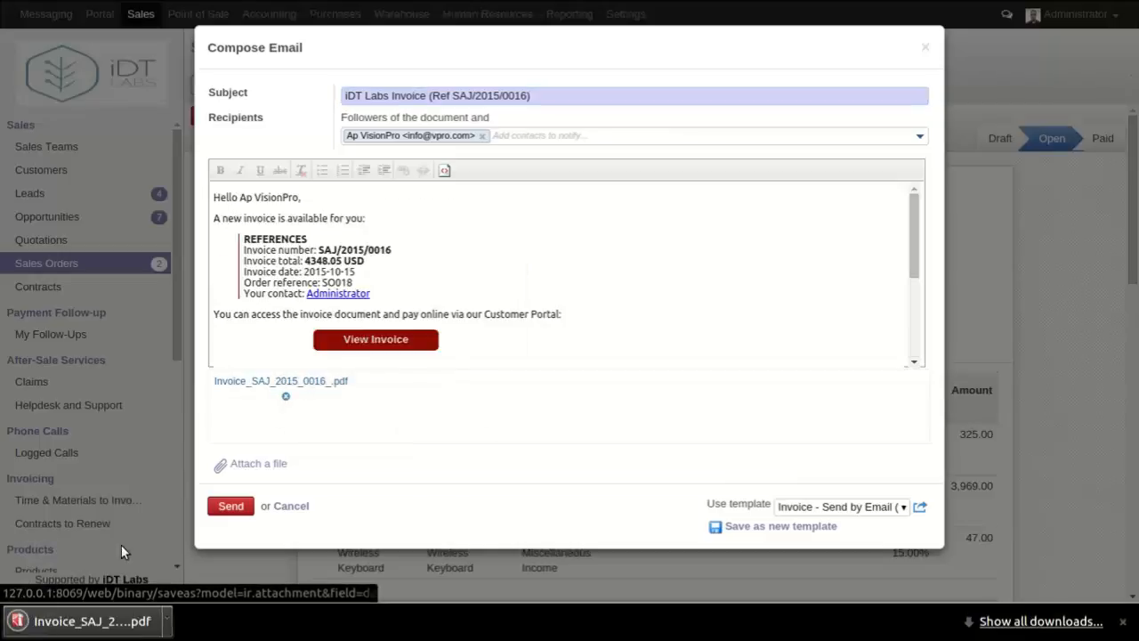
pyautogui.click(167, 621)
pyautogui.click(222, 485)
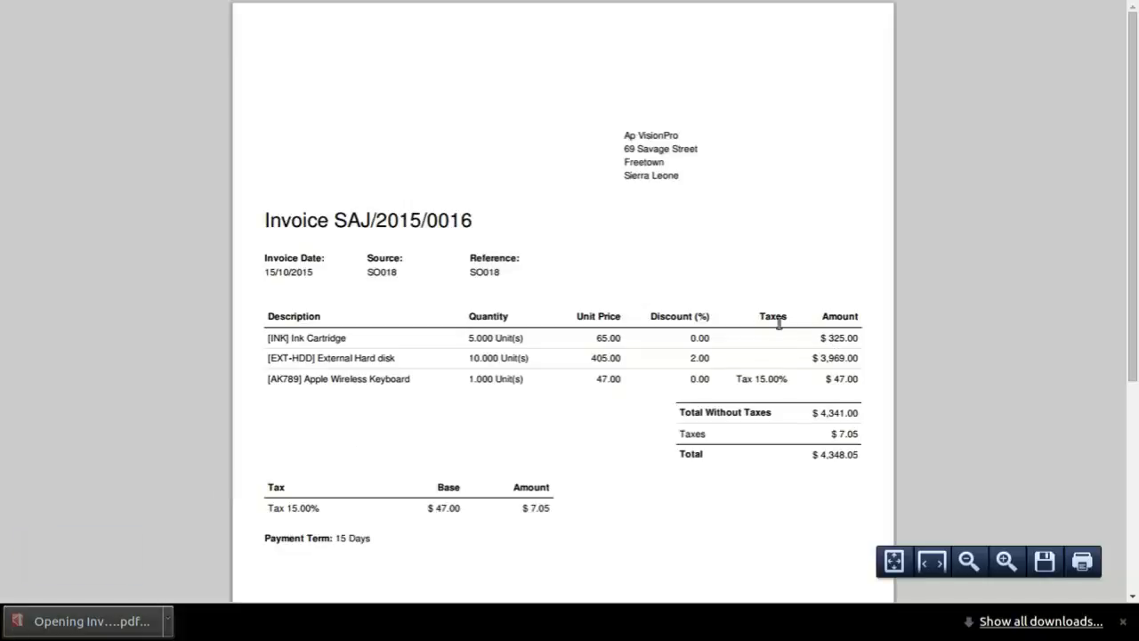
pyautogui.click(1122, 621)
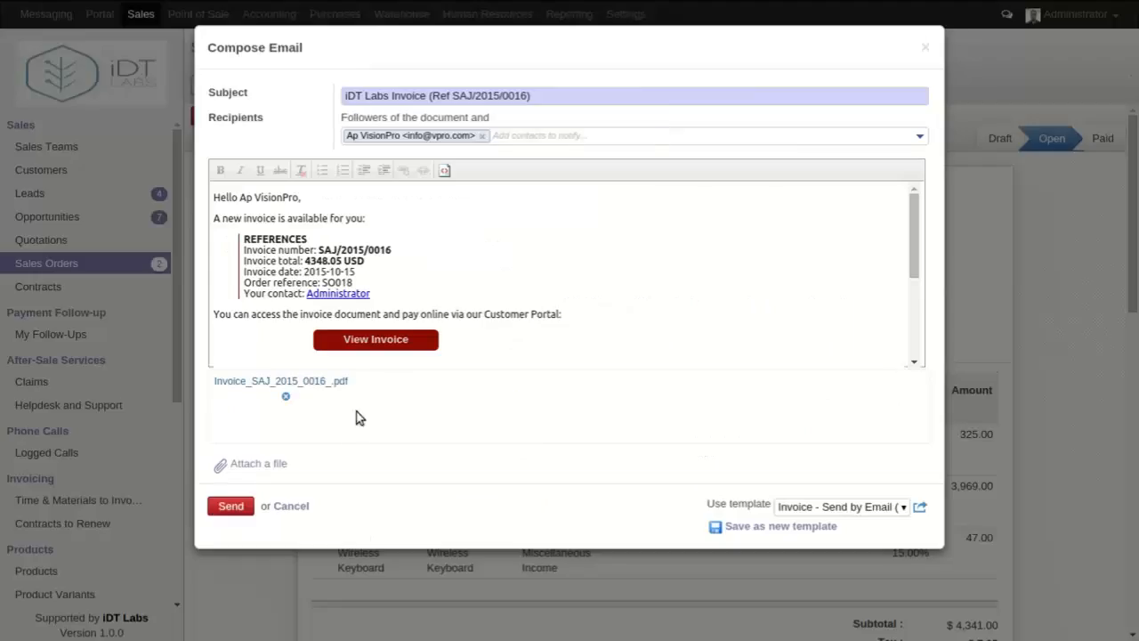
pyautogui.click(227, 508)
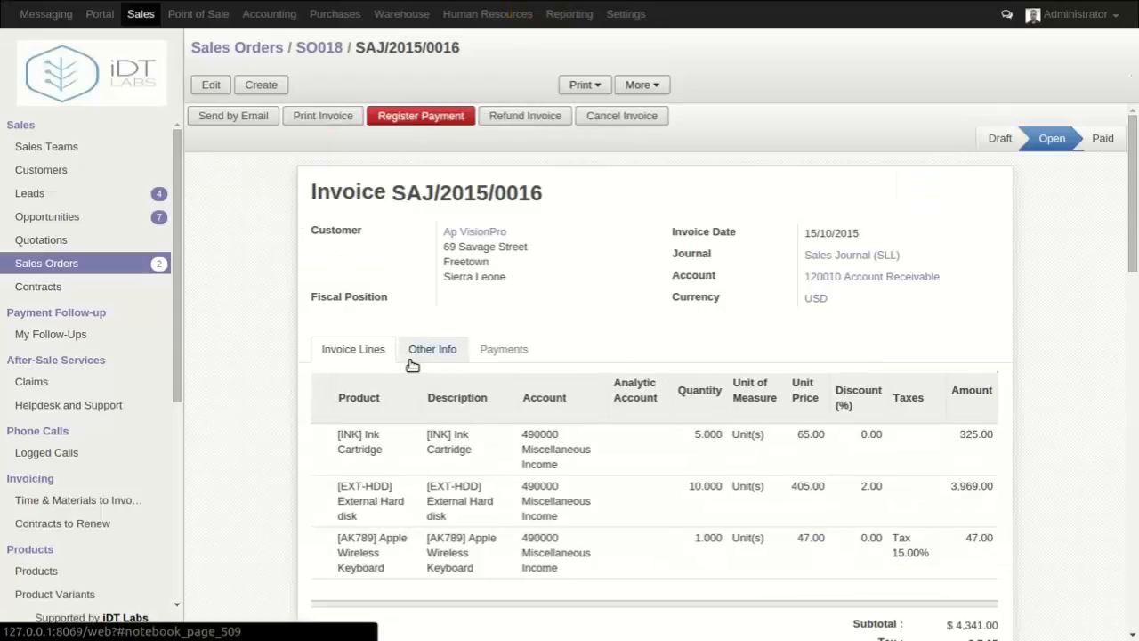
# Step: Start registering a payment for the open invoice and set the paid amount to $1,348.05
pyautogui.moveTo(1051, 139)
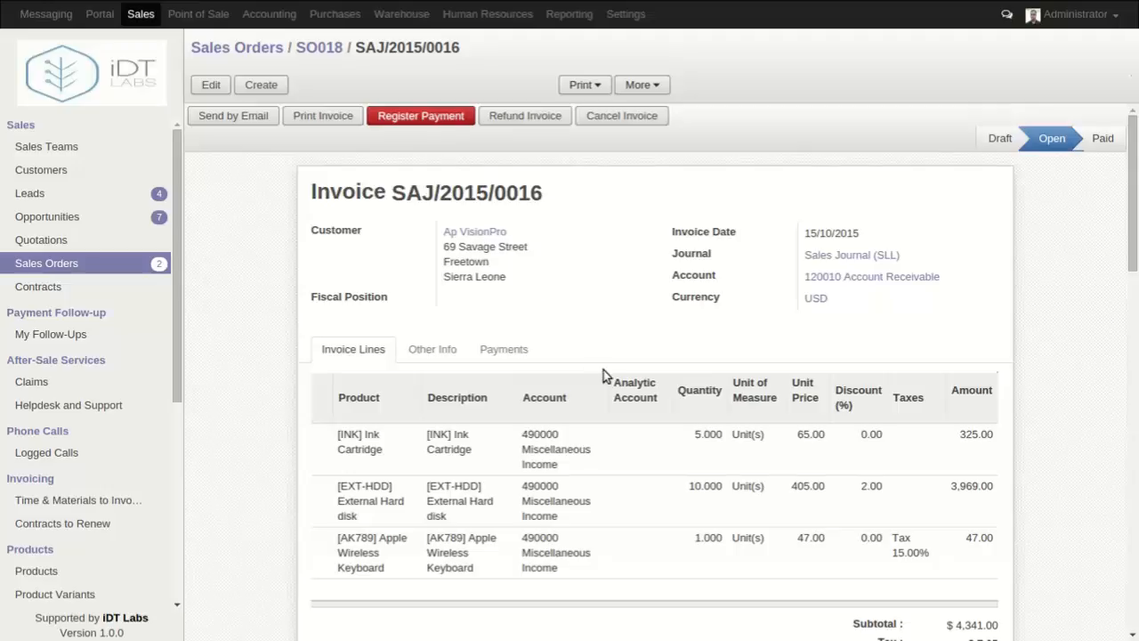
pyautogui.scroll(-3, 603, 368)
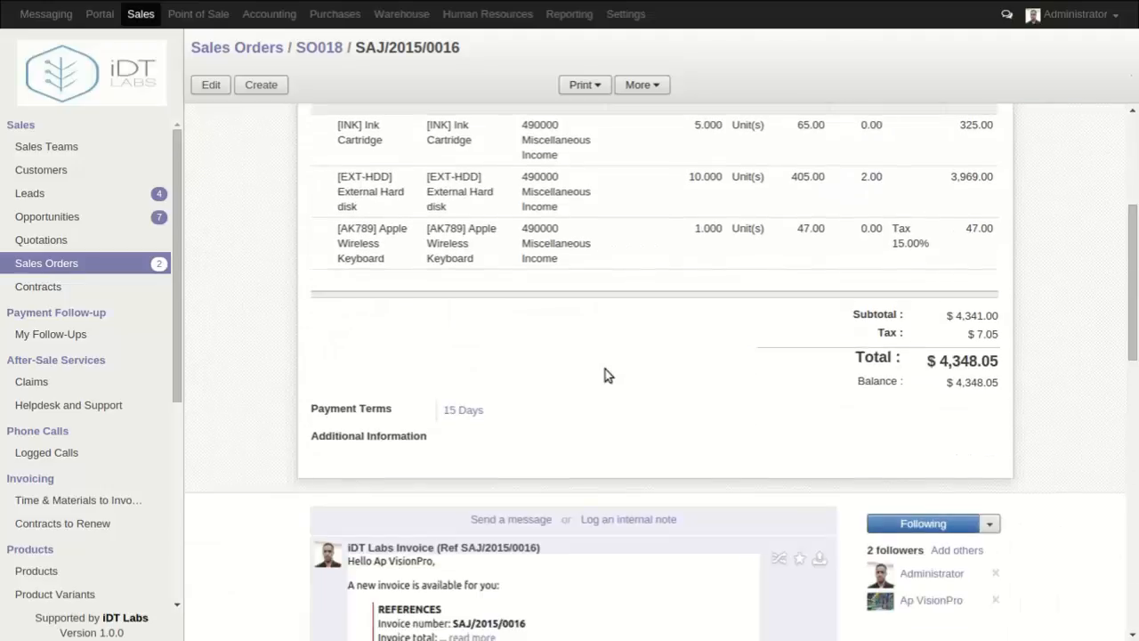
pyautogui.scroll(3, 603, 375)
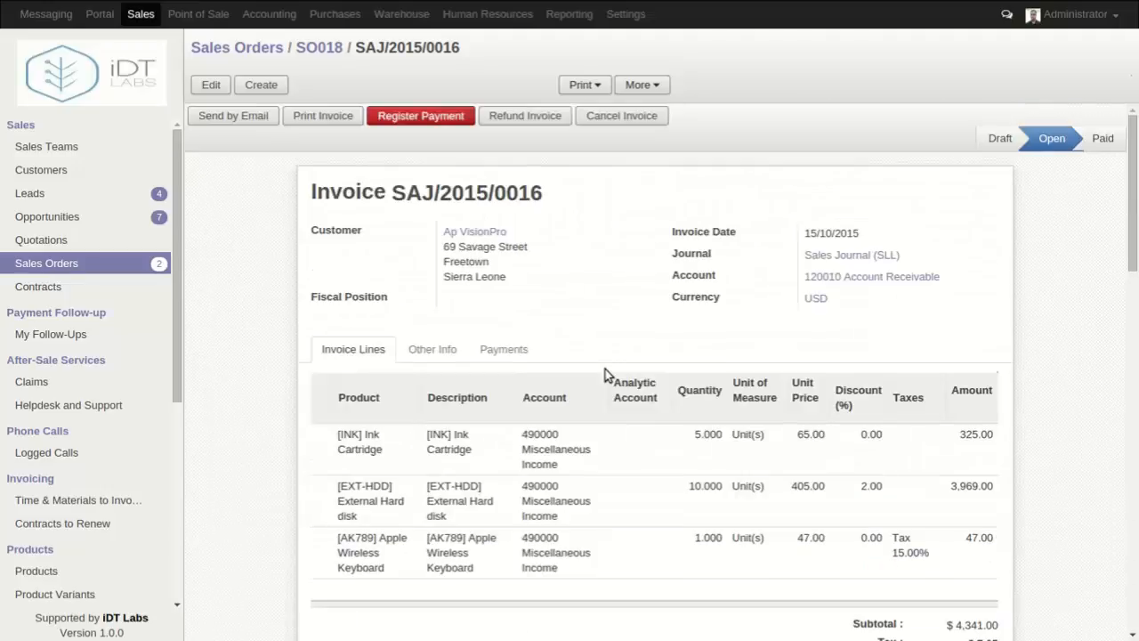
pyautogui.click(421, 116)
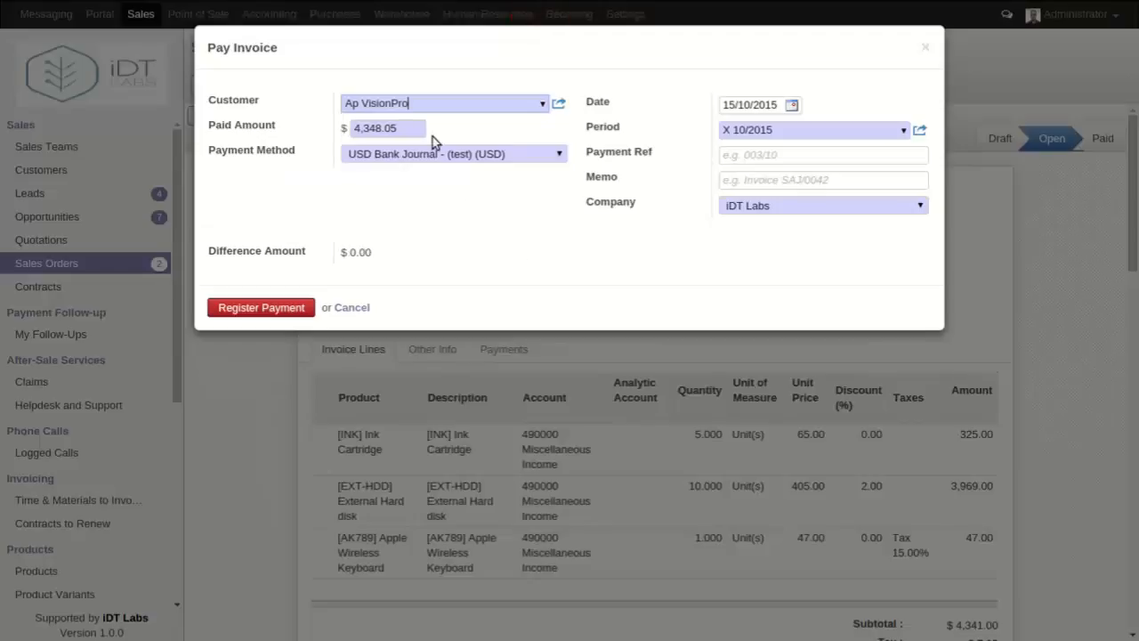
pyautogui.click(418, 108)
pyautogui.click(415, 128)
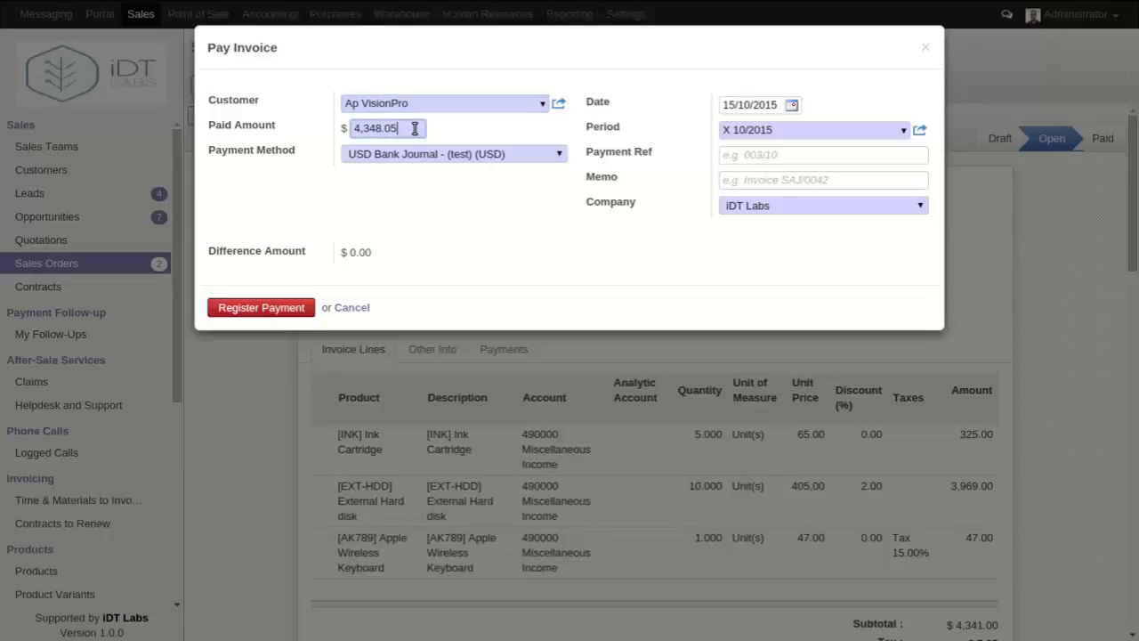
pyautogui.moveTo(414, 129); pyautogui.dragTo(361, 129)
pyautogui.write('1')
# Step: Keep period X 10/2015, leave the payment reference and memo empty, and register the partial payment
pyautogui.click(903, 133)
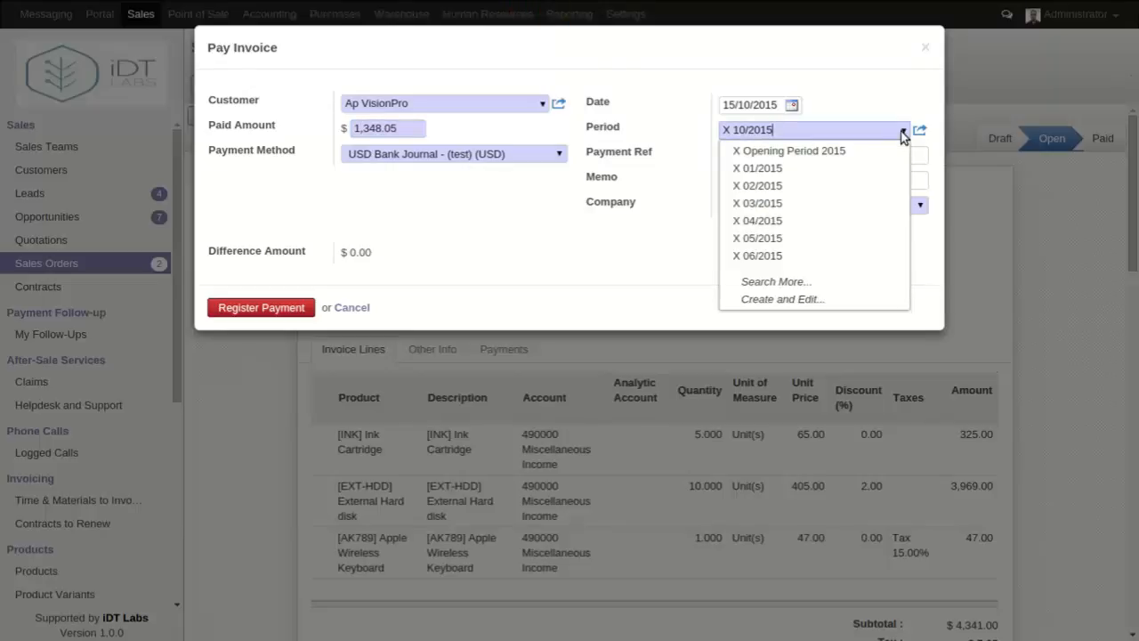
pyautogui.click(896, 94)
pyautogui.click(838, 155)
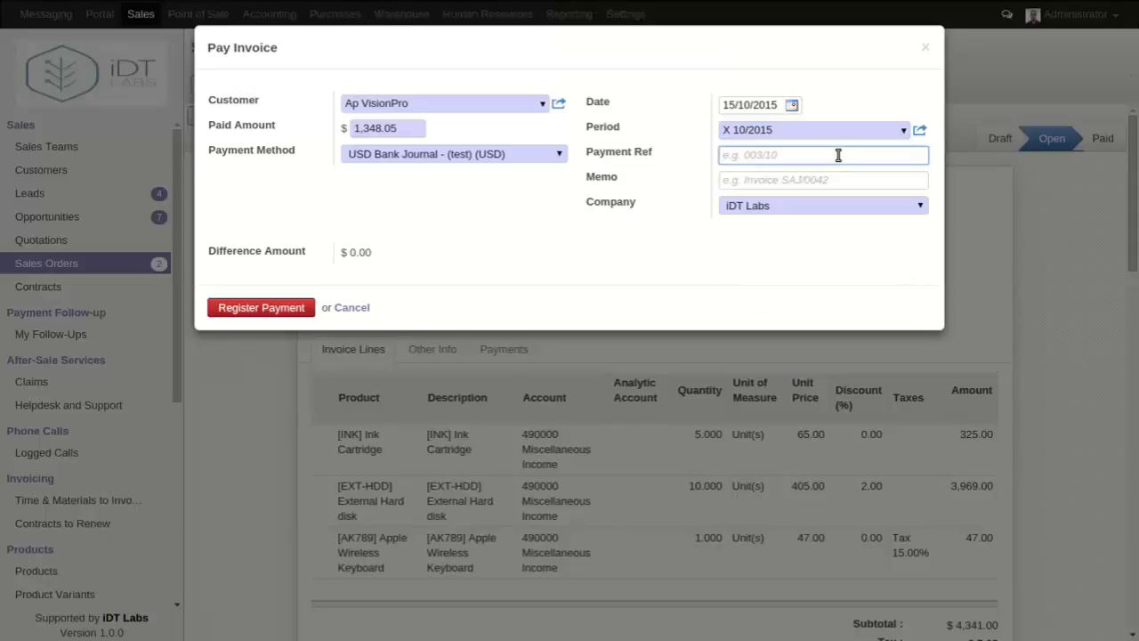
pyautogui.click(813, 179)
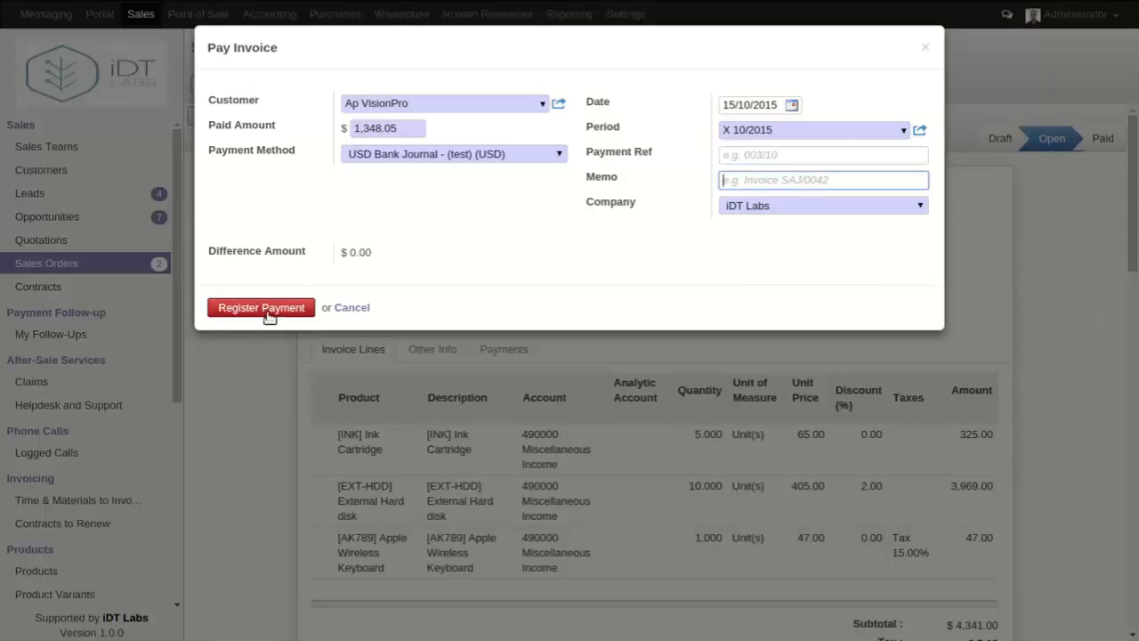
pyautogui.click(256, 307)
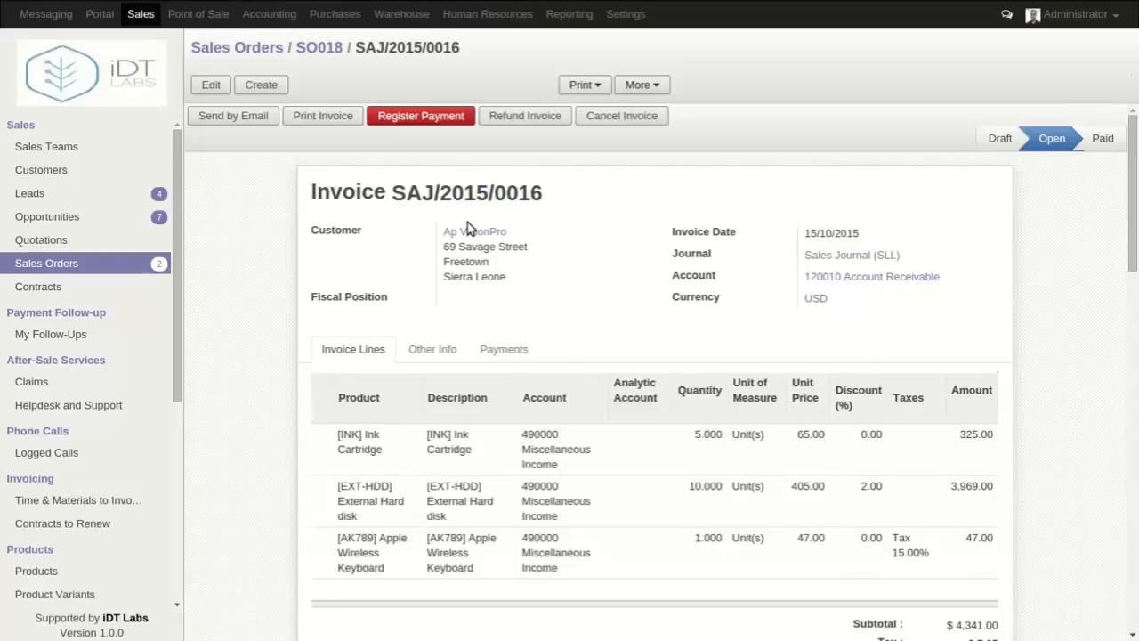
# Step: Register a second payment of $3,000.00 through the USD Bank Journal for the invoice's remaining balance
pyautogui.click(407, 115)
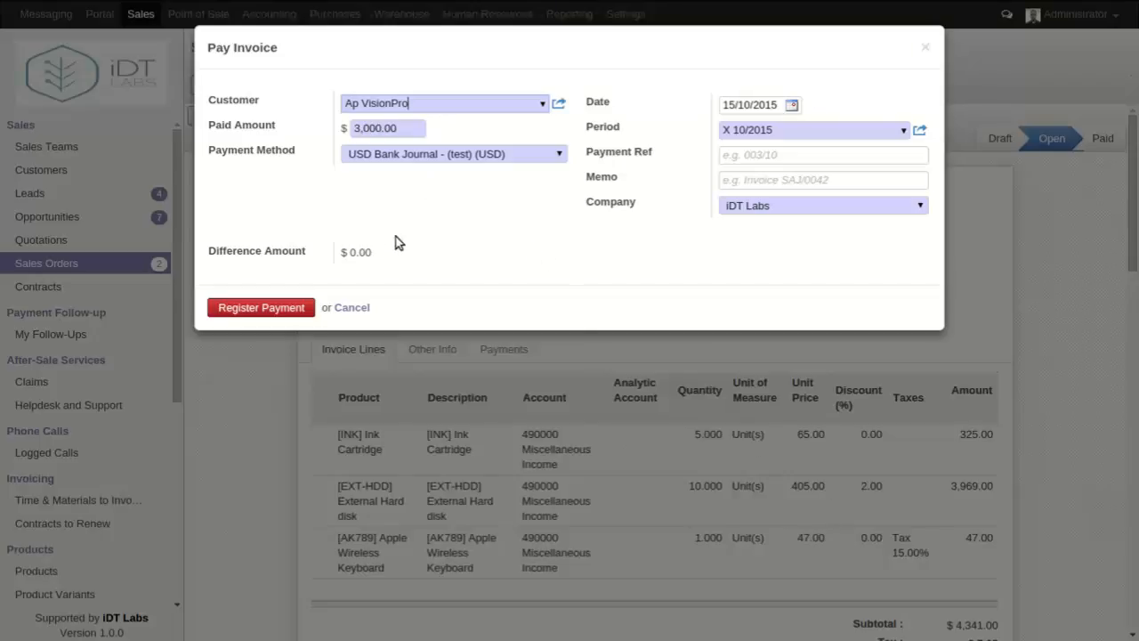
pyautogui.click(267, 307)
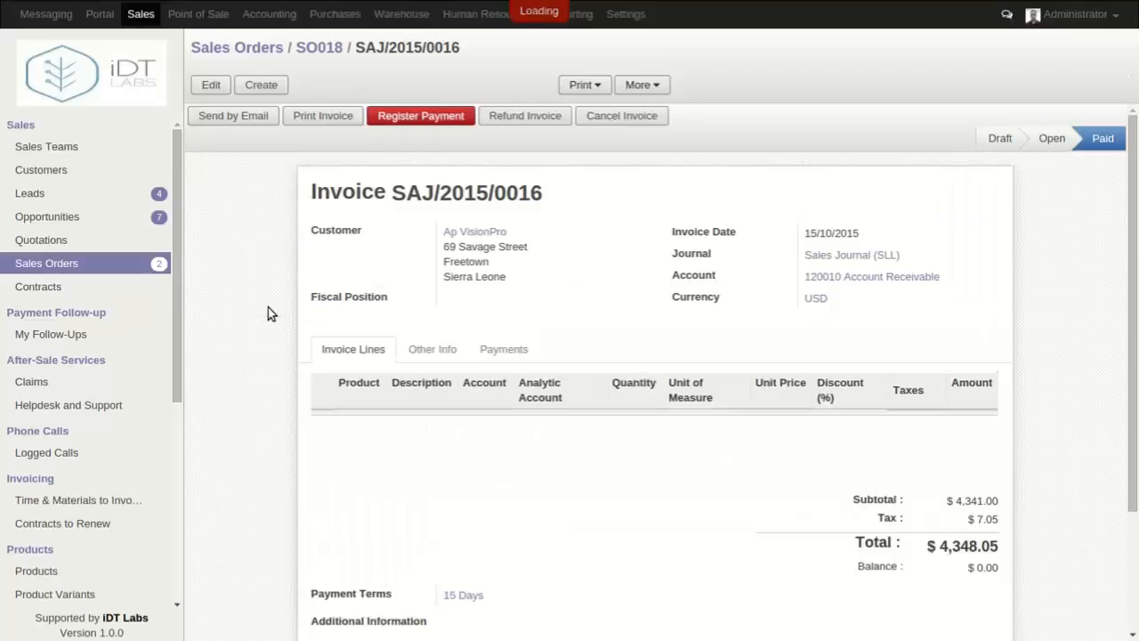